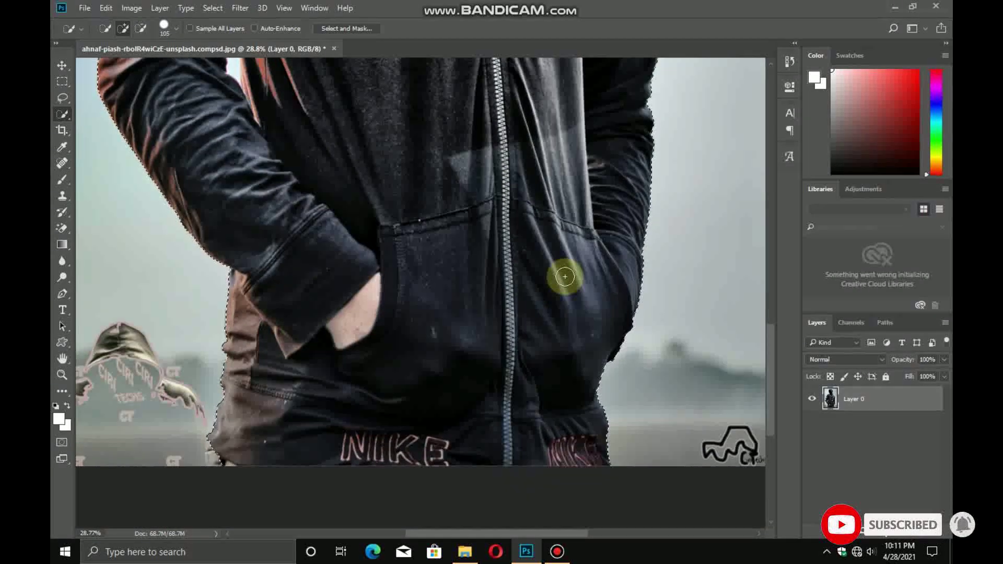
# Create a new document from the Portrait, 4 x 6 photo preset at 300 ppi
pyautogui.hotkey('ctrl', '0')
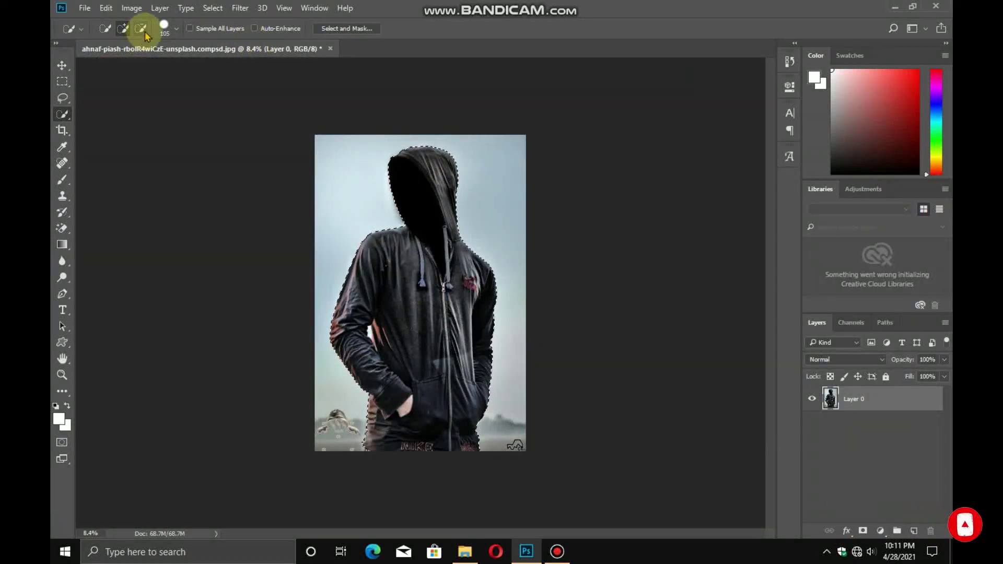
pyautogui.click(84, 8)
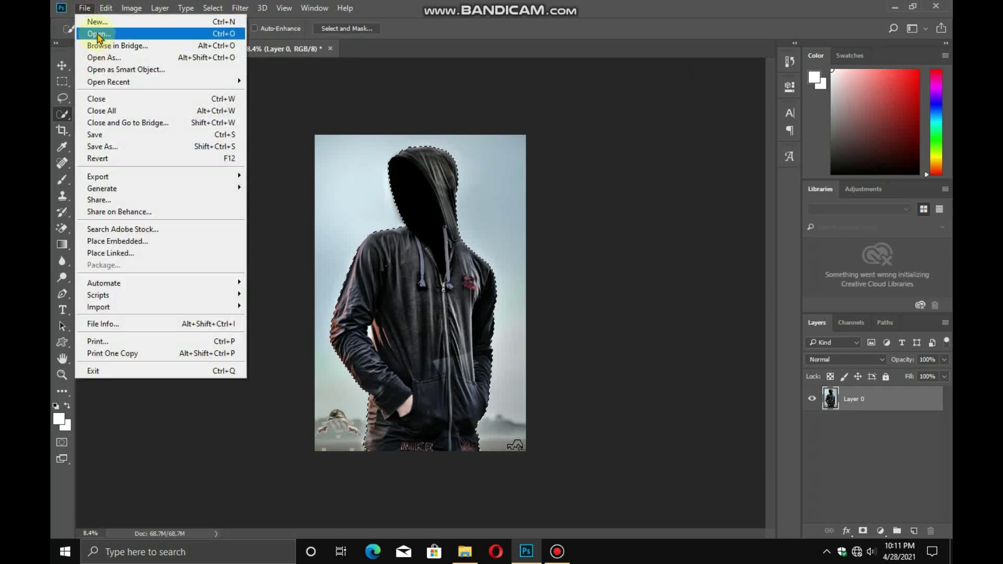
pyautogui.click(85, 8)
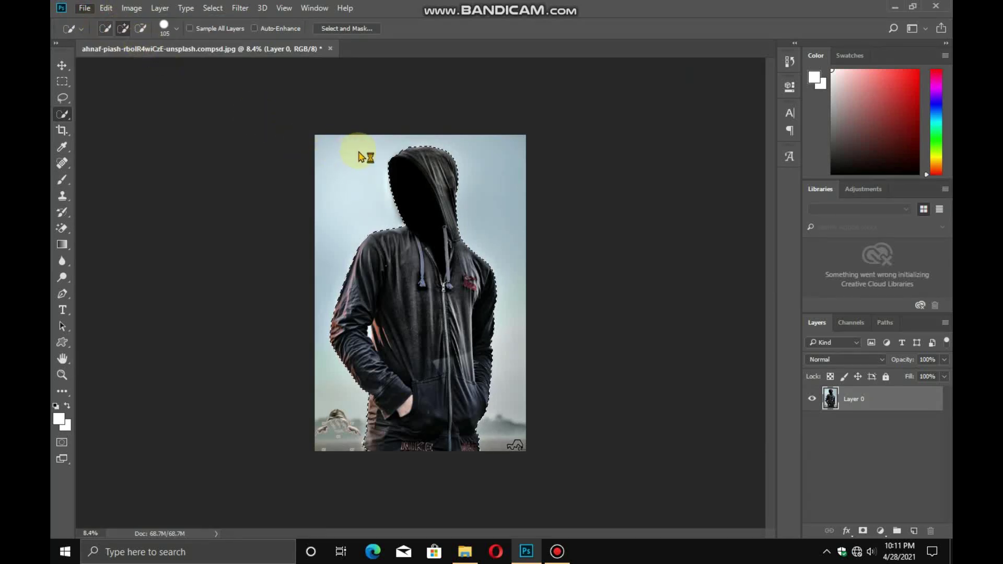
pyautogui.hotkey('ctrl', 'n')
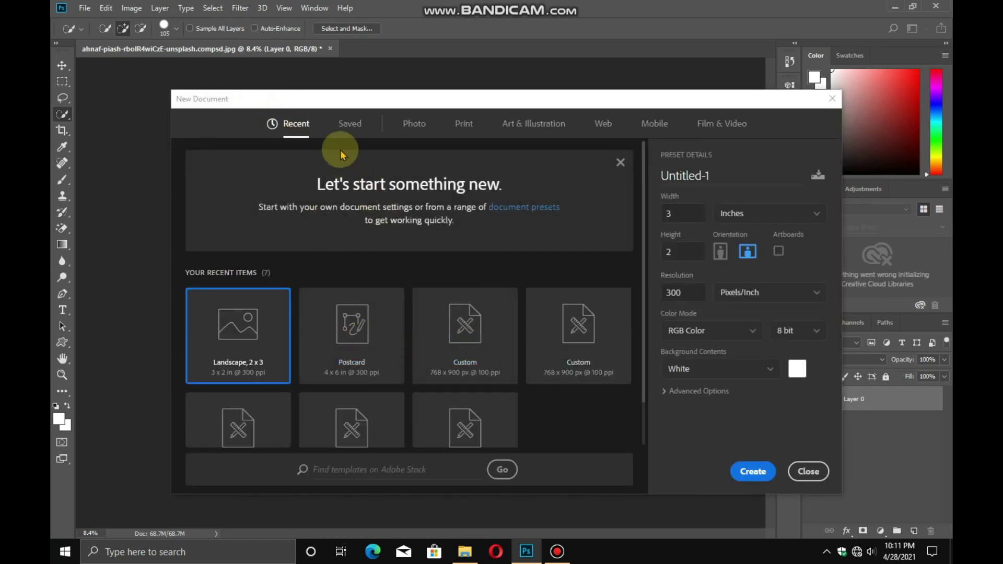
pyautogui.click(412, 124)
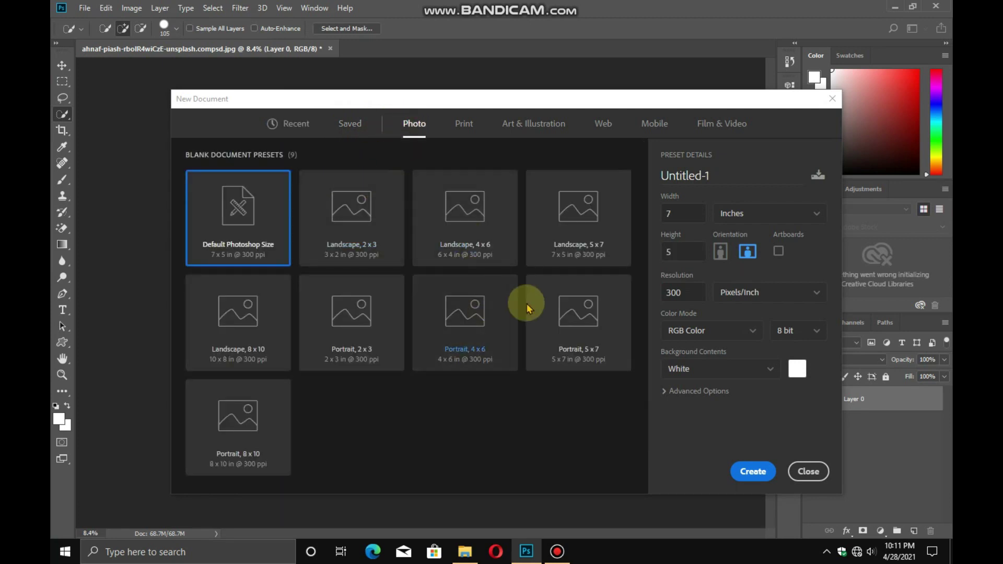
pyautogui.click(497, 323)
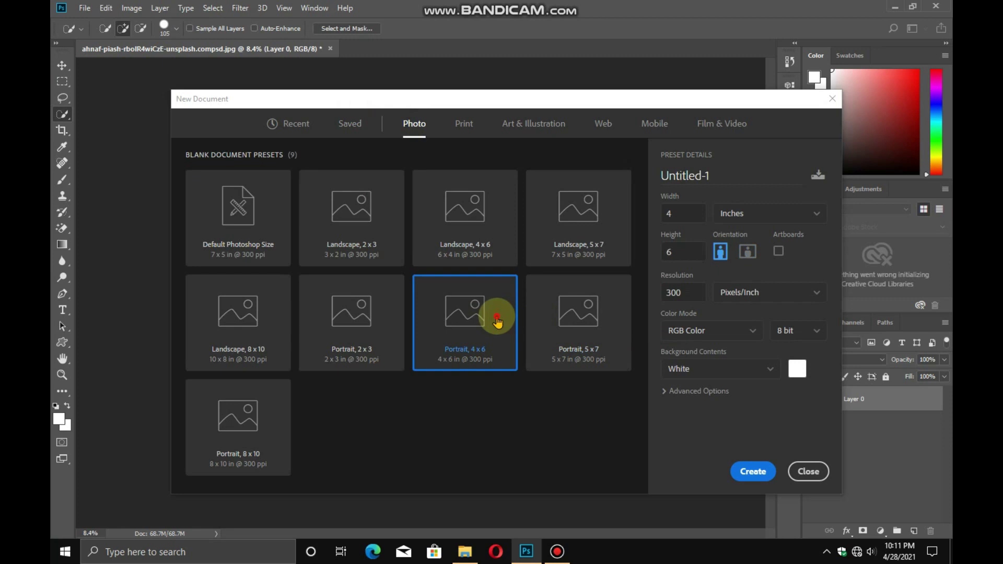
pyautogui.doubleClick(497, 322)
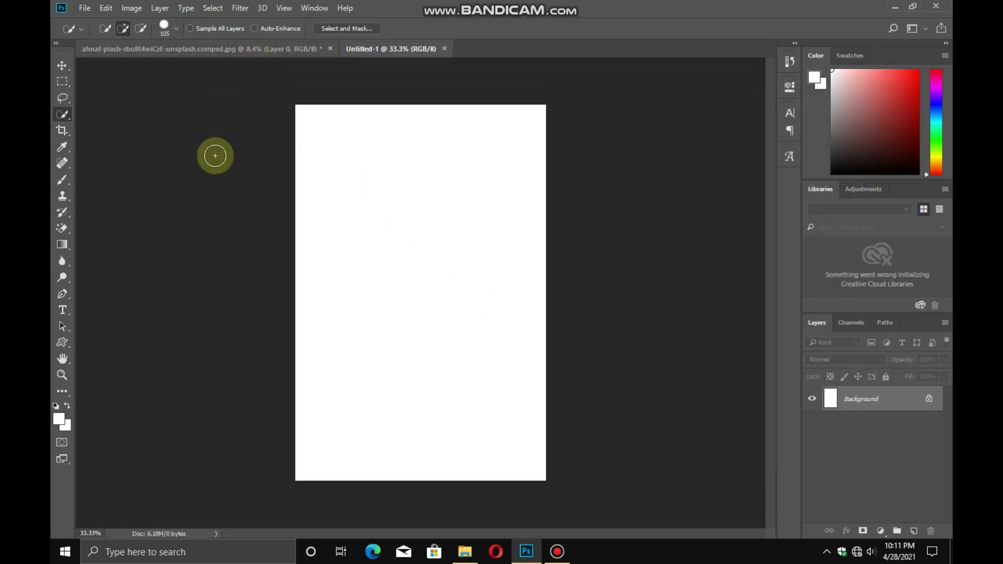
# Draw a rectangle shape about 1323 x 1887 px that covers the whole canvas
pyautogui.rightClick(69, 347)
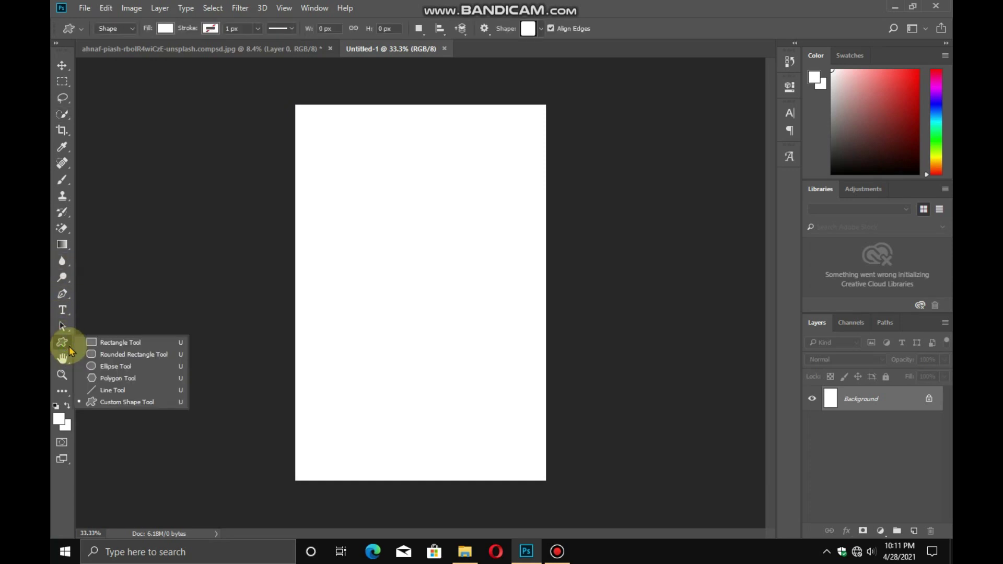
pyautogui.click(86, 341)
pyautogui.moveTo(282, 94); pyautogui.dragTo(556, 484)
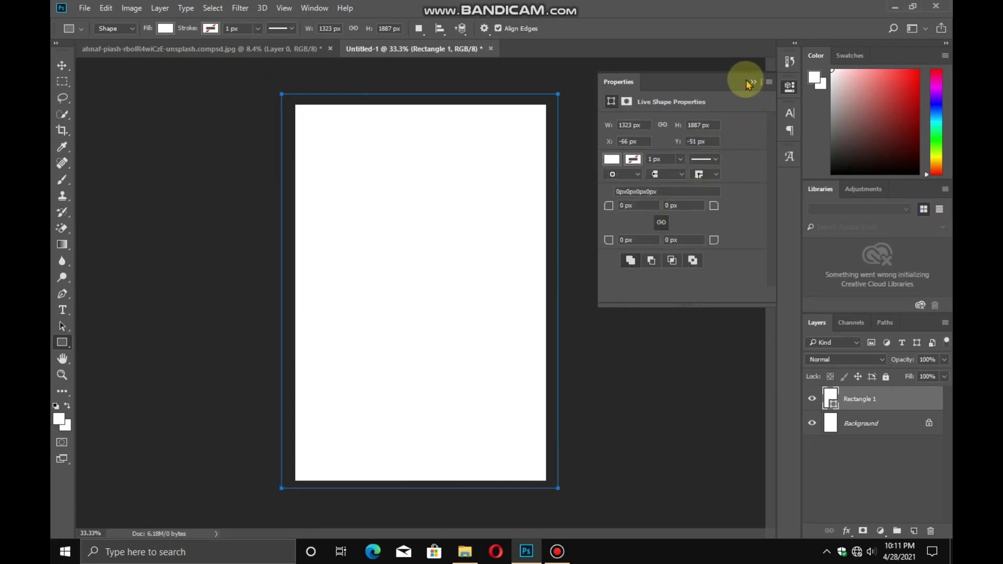
# Fill the canvas-sized rectangle with the orange-yellow-orange linear gradient preset
pyautogui.click(611, 159)
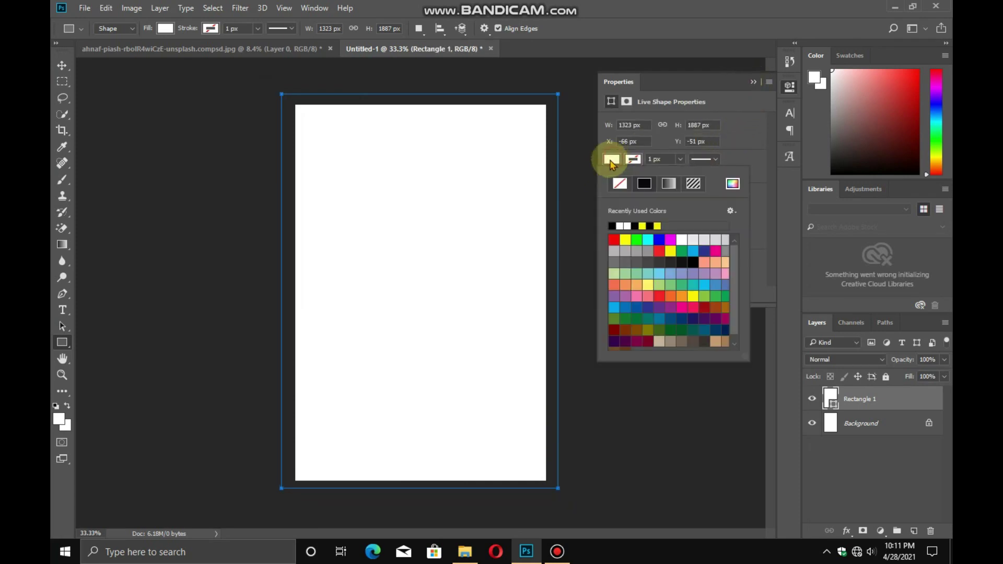
pyautogui.click(612, 225)
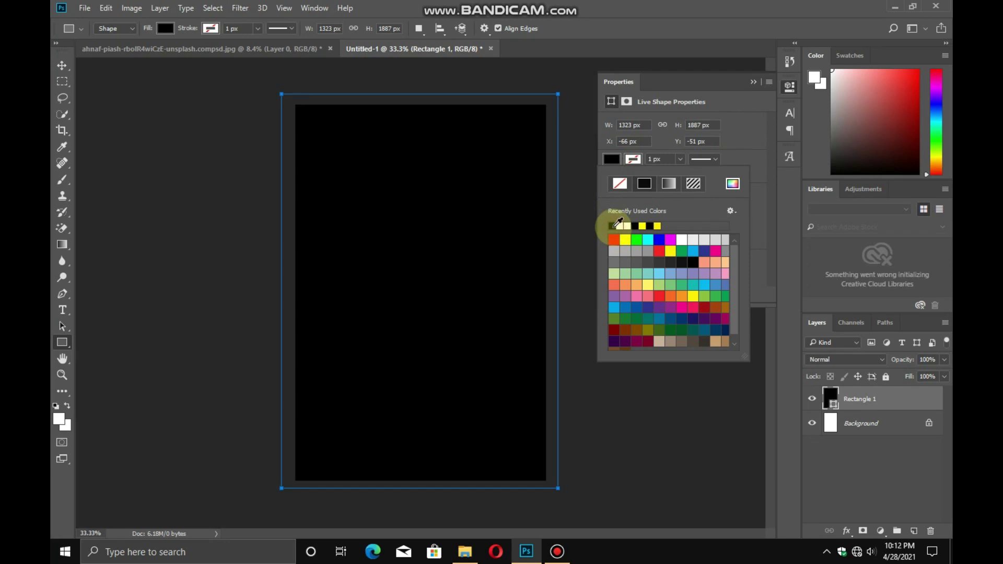
pyautogui.click(668, 184)
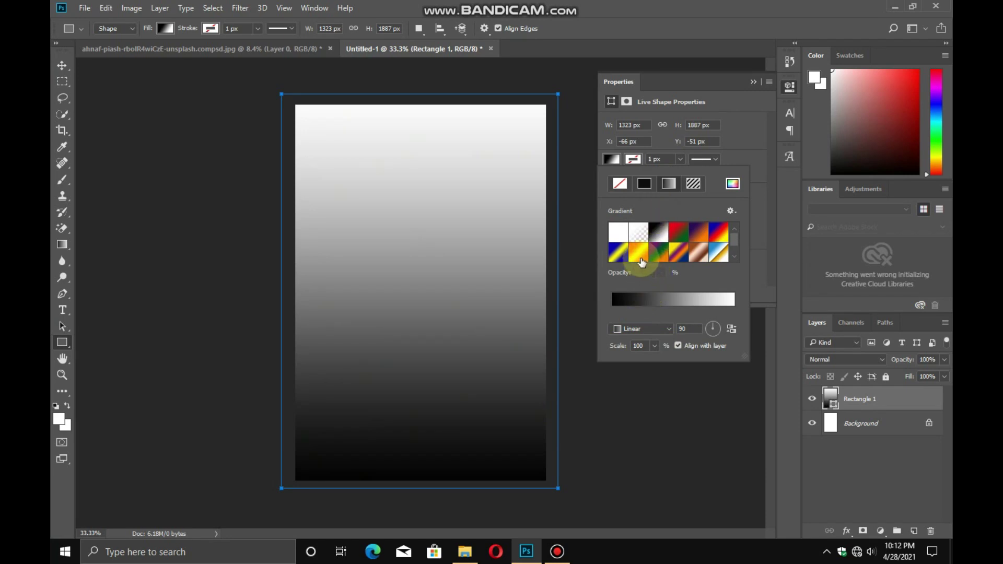
pyautogui.click(640, 258)
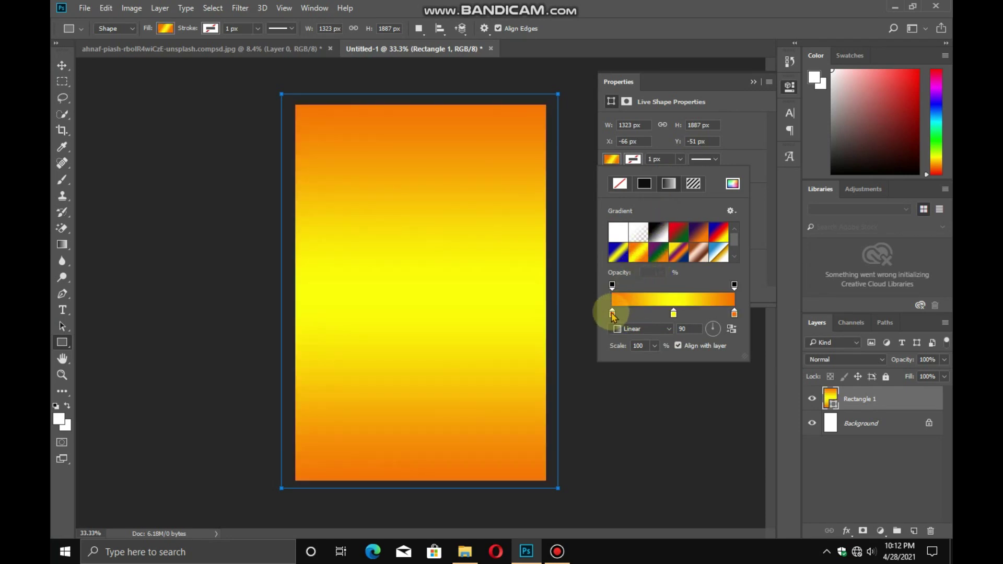
# Recolour the rectangle's gradient with black (000000) at both end stops and dark grey 1d1d1a at the middle stop
pyautogui.doubleClick(612, 313)
pyautogui.click(598, 378)
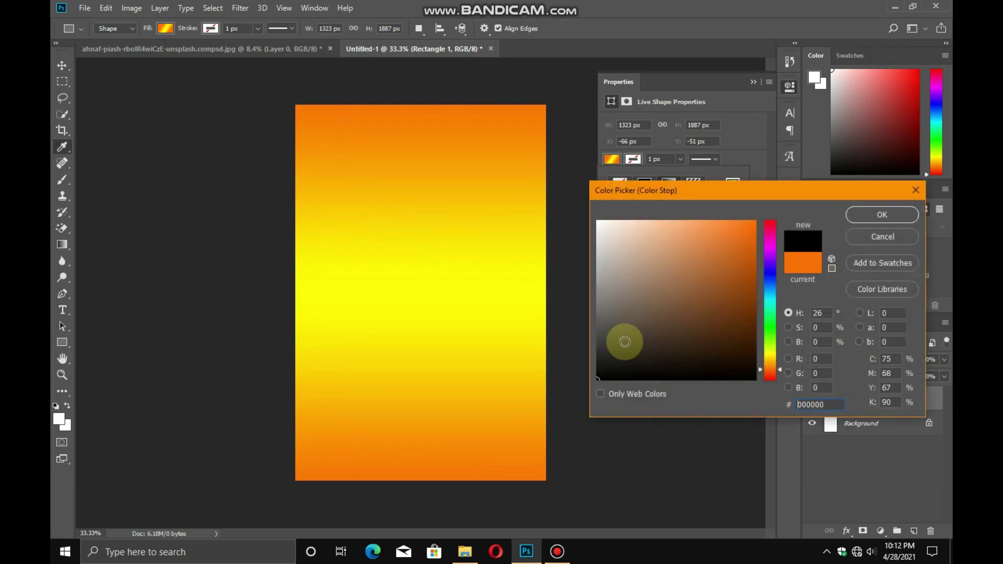
pyautogui.click(861, 214)
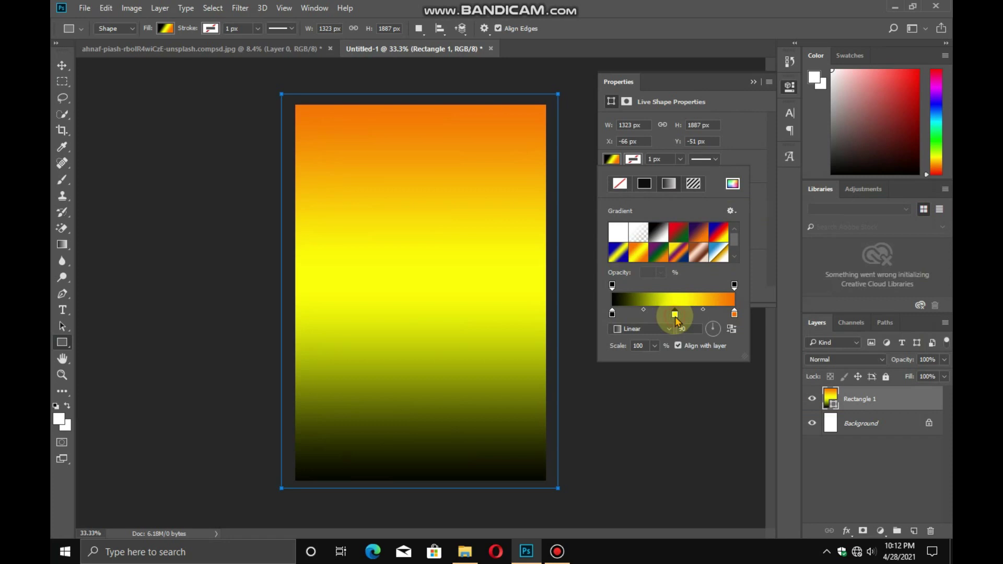
pyautogui.doubleClick(674, 314)
pyautogui.moveTo(667, 309); pyautogui.dragTo(614, 361)
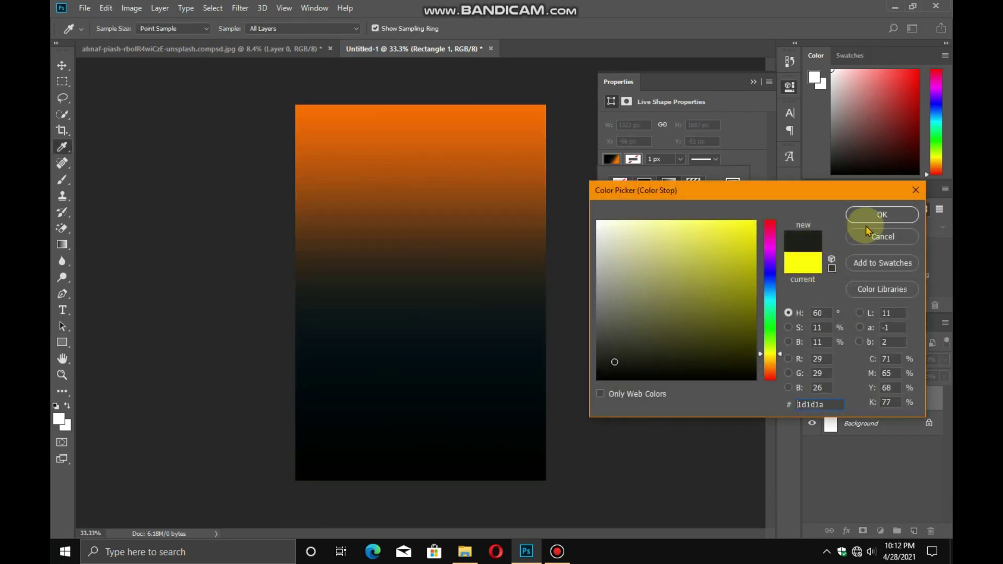
pyautogui.click(871, 217)
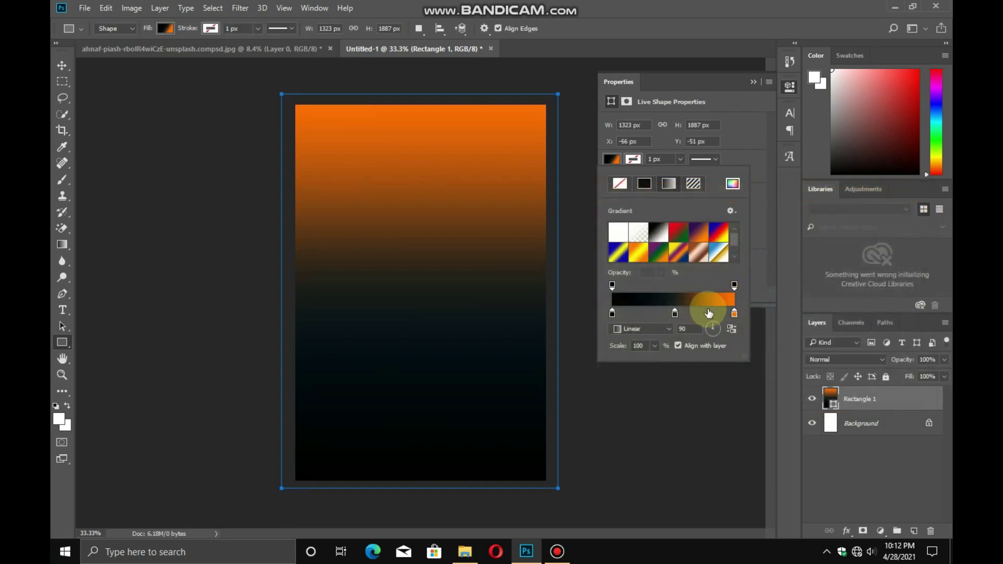
pyautogui.doubleClick(735, 316)
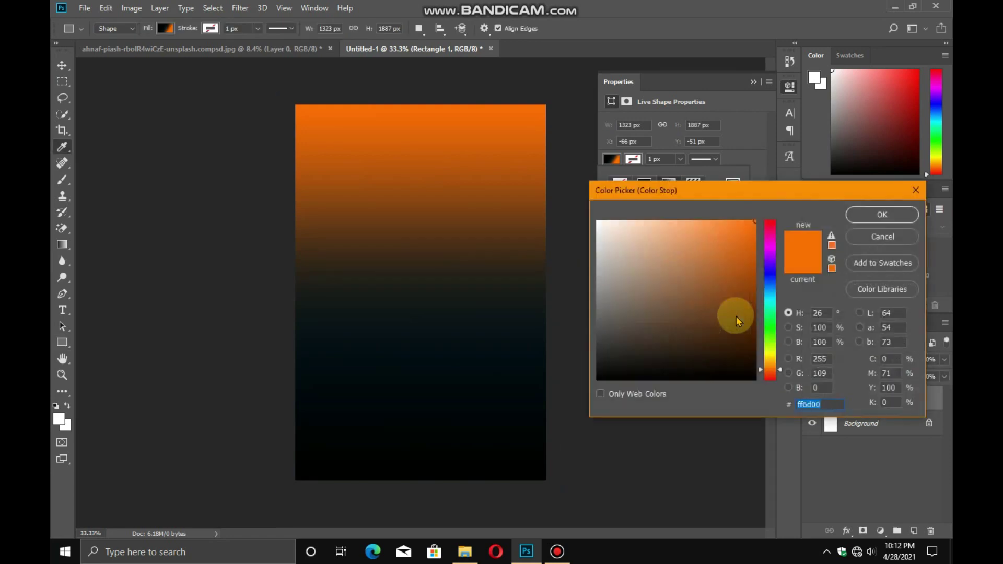
pyautogui.moveTo(703, 320); pyautogui.dragTo(582, 414)
pyautogui.click(873, 214)
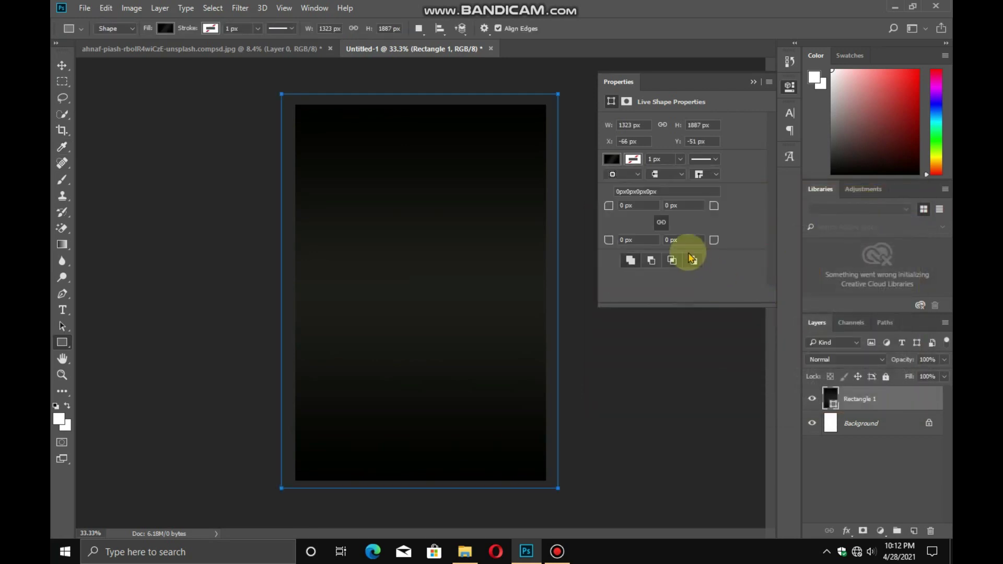
pyautogui.click(753, 80)
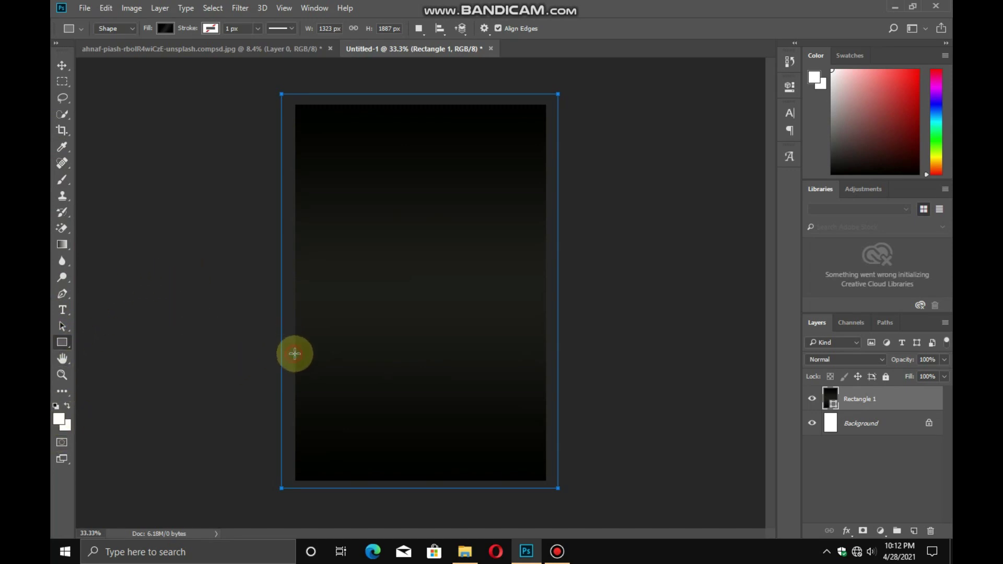
# Draw a thin vertical rectangle about 27 x 336 px at the canvas's left edge and fill it with solid cyan
pyautogui.moveTo(294, 353); pyautogui.dragTo(298, 284)
pyautogui.click(611, 159)
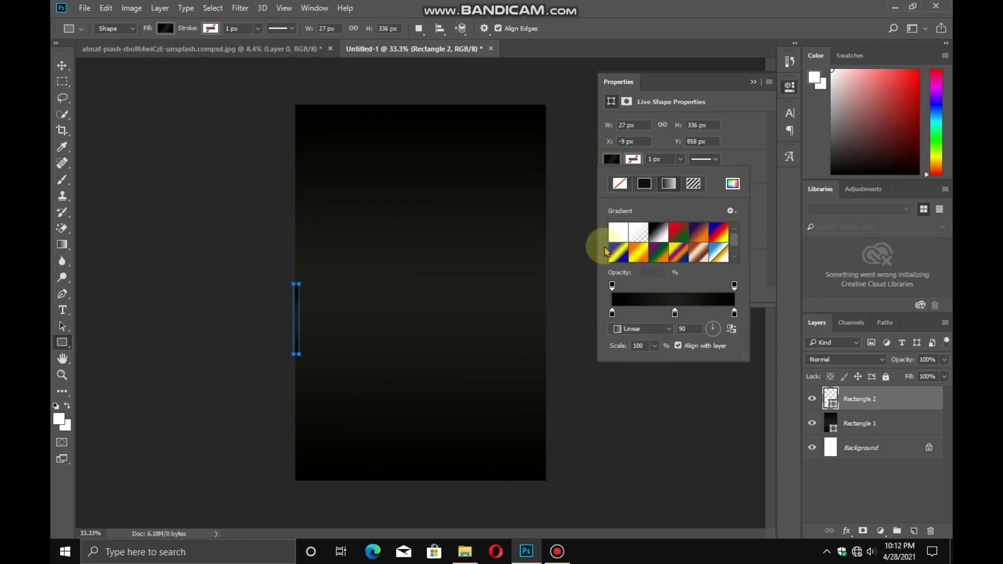
pyautogui.click(644, 183)
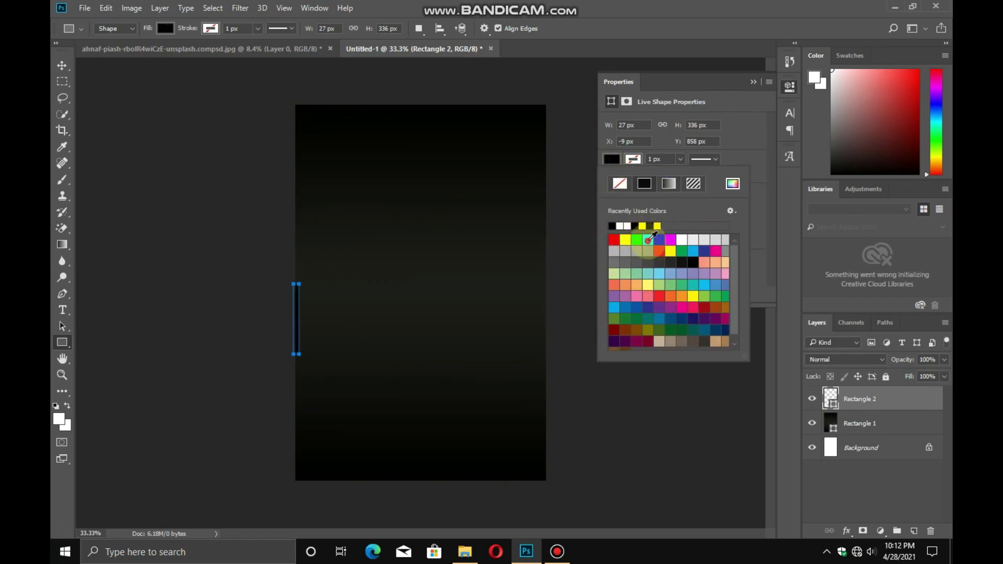
pyautogui.click(649, 240)
pyautogui.click(753, 82)
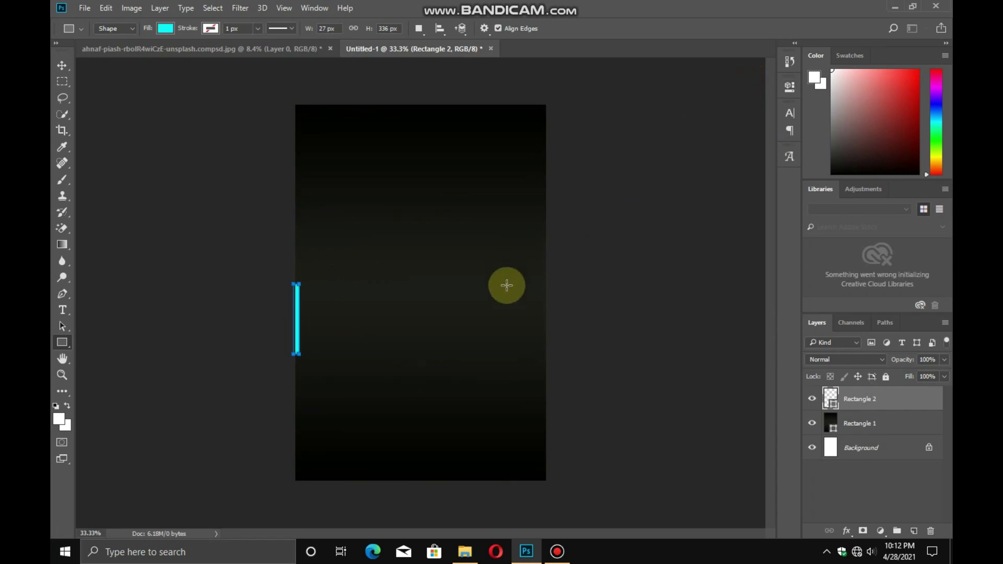
# Move the cyan bar further into the canvas and narrow it to about 0.04 in wide
pyautogui.press('v')
pyautogui.moveTo(298, 319); pyautogui.dragTo(371, 272)
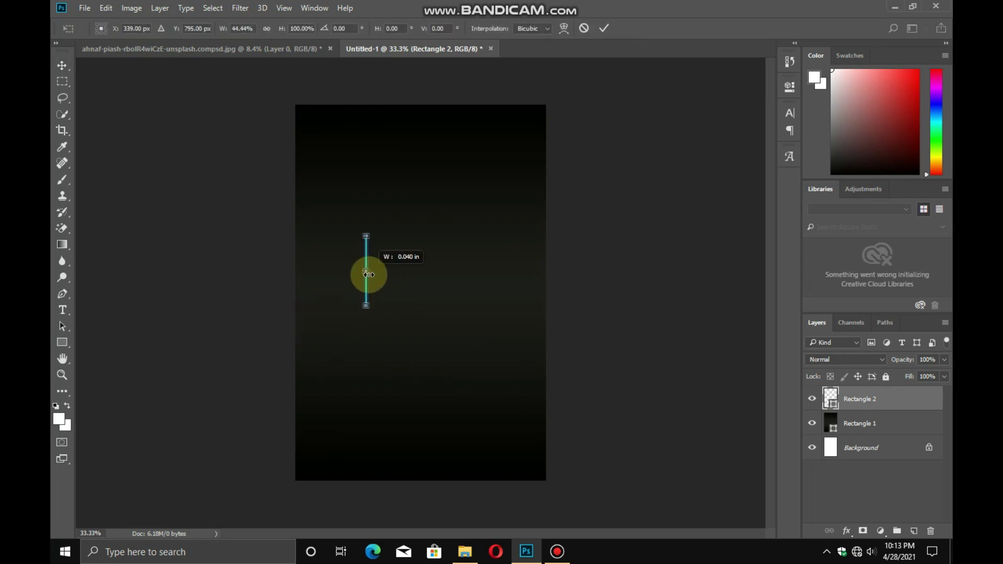
pyautogui.scroll(3, 367, 272)
pyautogui.click(604, 27)
# Rotate the cyan bar into a diagonal rising from lower left to upper right
pyautogui.hotkey('ctrl', 't')
pyautogui.moveTo(356, 168); pyautogui.dragTo(373, 378)
pyautogui.press('Return')
# Duplicate the diagonal cyan bar four times to the right to form a spaced row across the canvas
pyautogui.moveTo(232, 351); pyautogui.dragTo(410, 359)
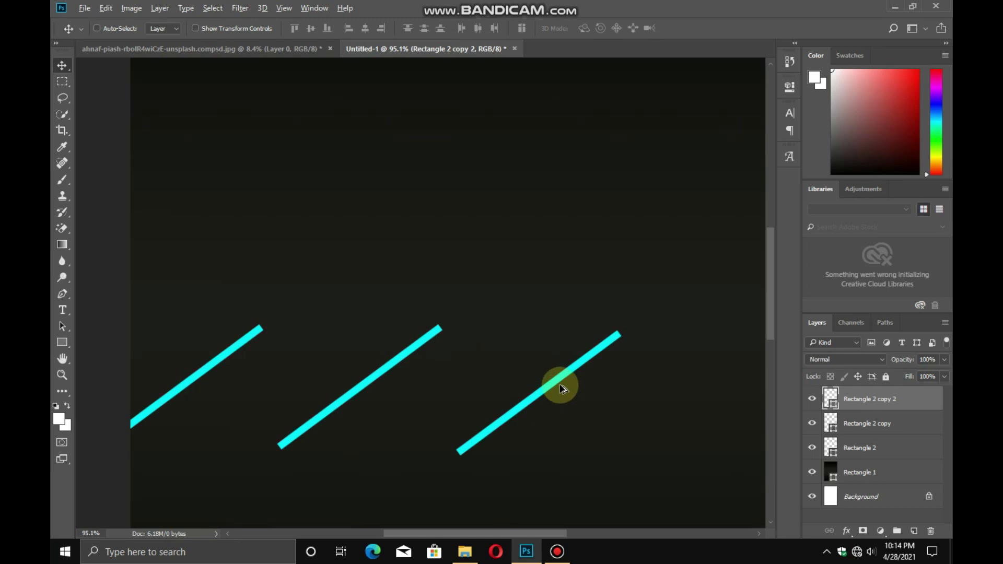
pyautogui.moveTo(558, 382); pyautogui.dragTo(741, 387)
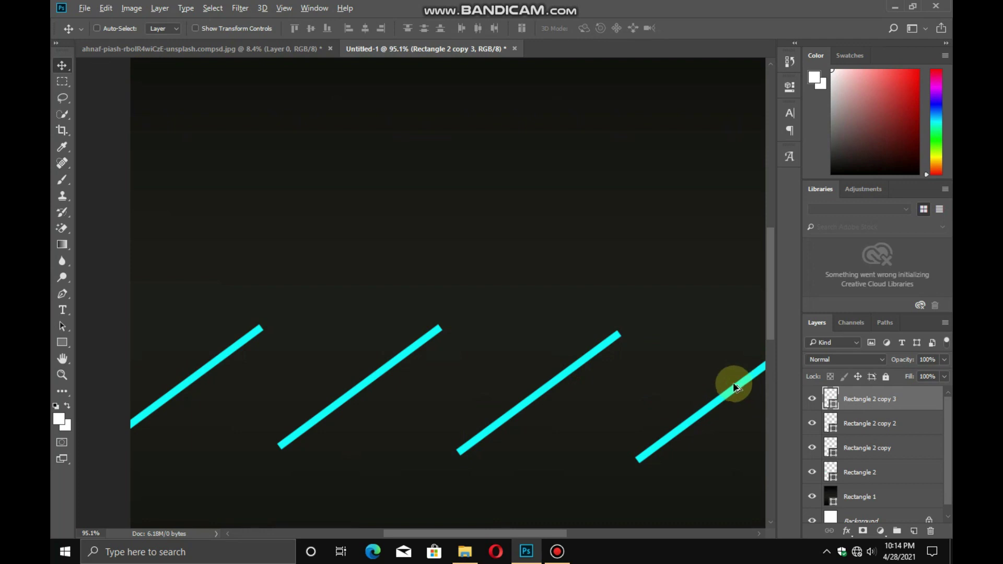
pyautogui.scroll(-5, 606, 421)
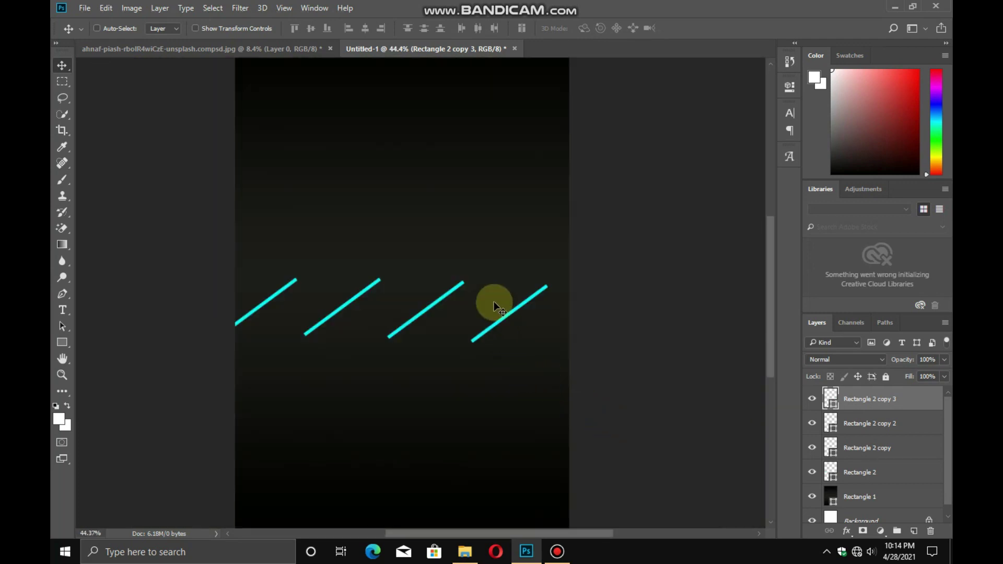
pyautogui.moveTo(506, 317); pyautogui.dragTo(597, 318)
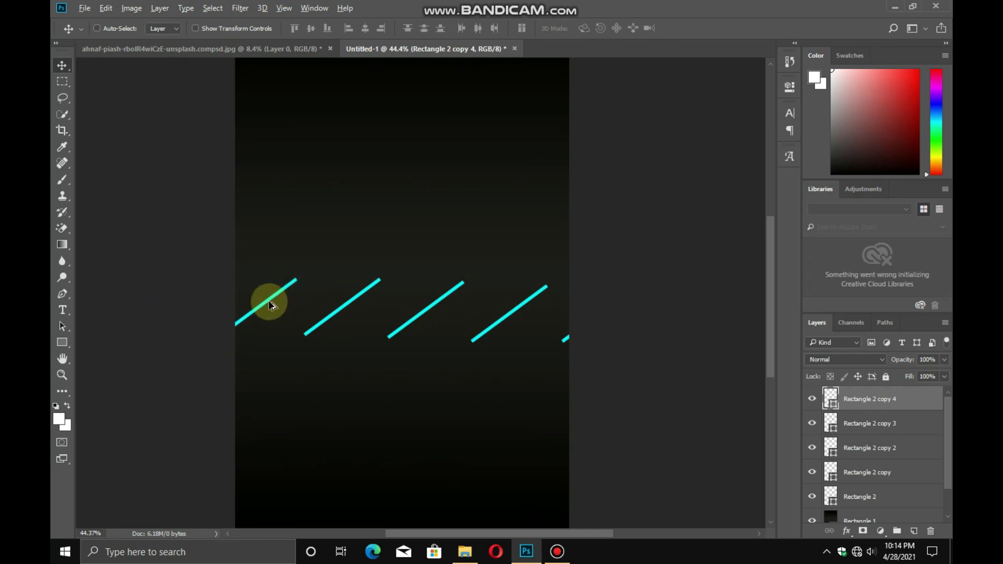
# Duplicate the row's original leftmost bar, Rectangle 2, into a second row of parallel bars above the first
pyautogui.moveTo(266, 299)
pyautogui.mouseDown()
pyautogui.moveTo(288, 307)
pyautogui.moveTo(292, 299)
pyautogui.moveTo(266, 304)
pyautogui.mouseUp()
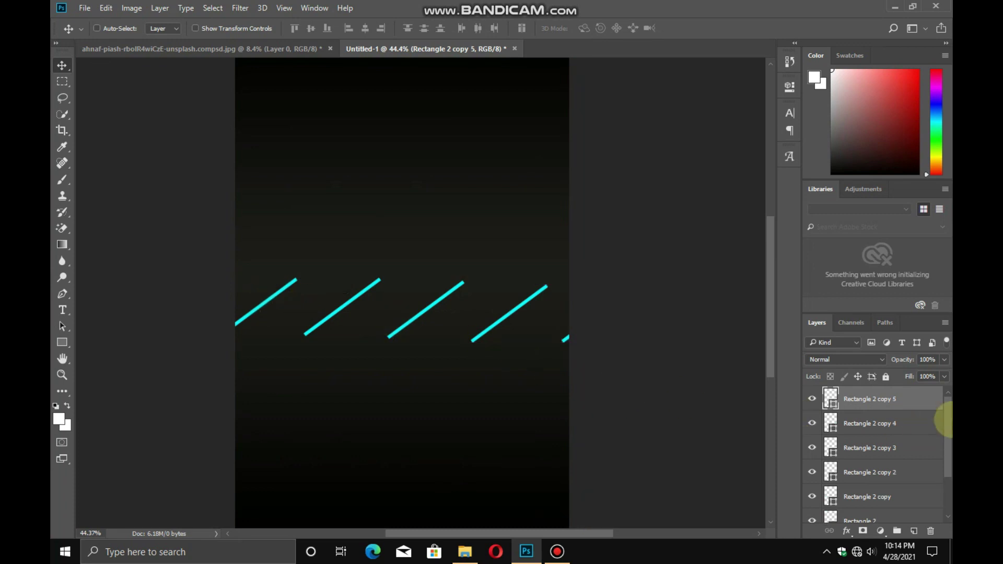
pyautogui.scroll(-3, 927, 436)
pyautogui.click(875, 473)
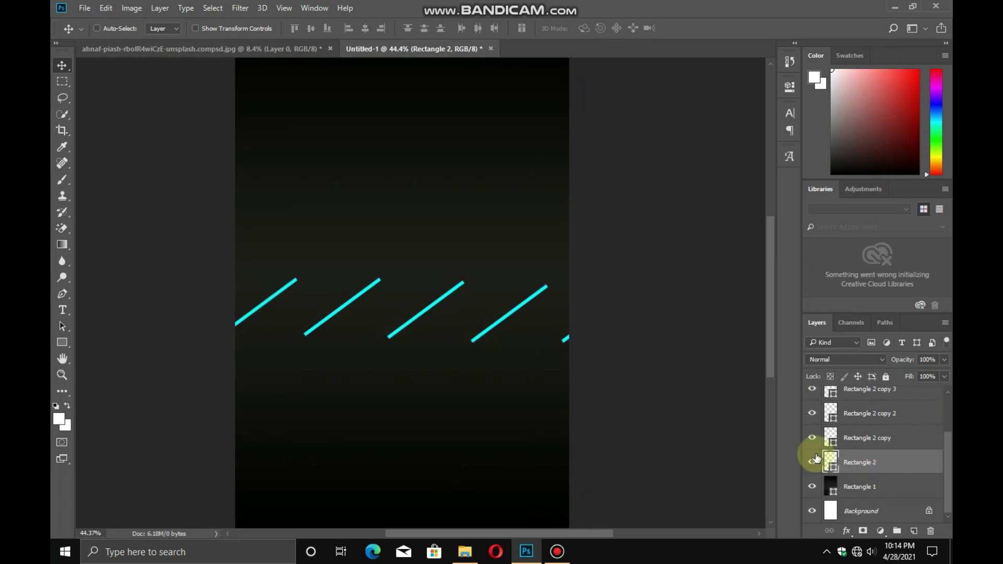
pyautogui.moveTo(264, 298); pyautogui.dragTo(544, 260)
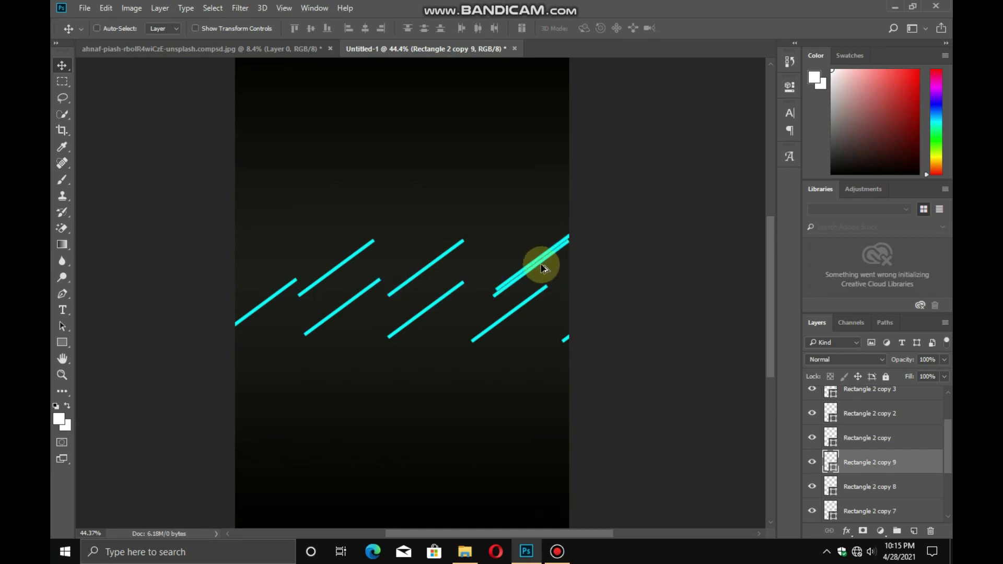
# Add bar copies in a third row below the first and shift the Rectangle 2 copy 11 bar left into its gap
pyautogui.moveTo(542, 267); pyautogui.dragTo(266, 344)
pyautogui.click(870, 485)
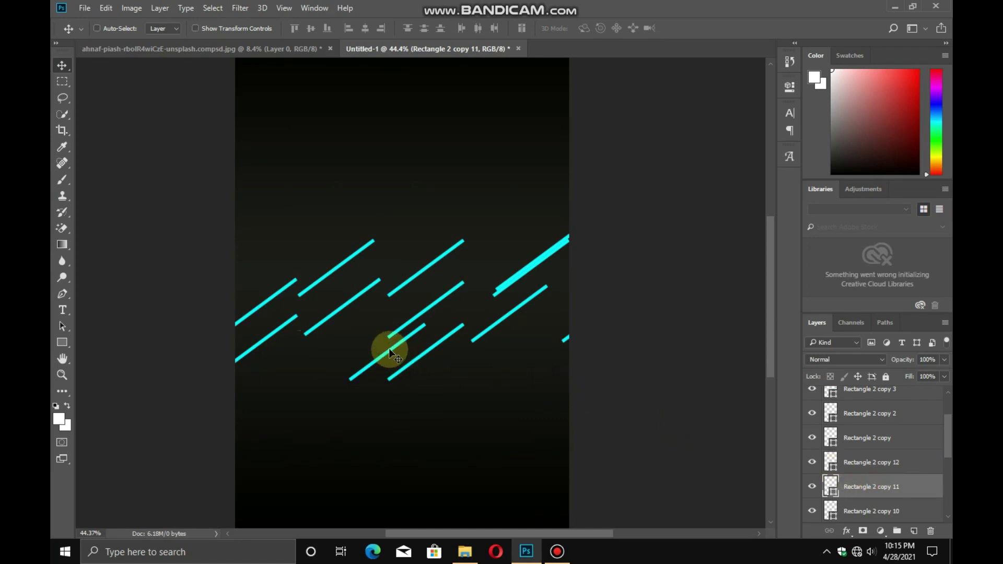
pyautogui.moveTo(389, 349); pyautogui.dragTo(350, 340)
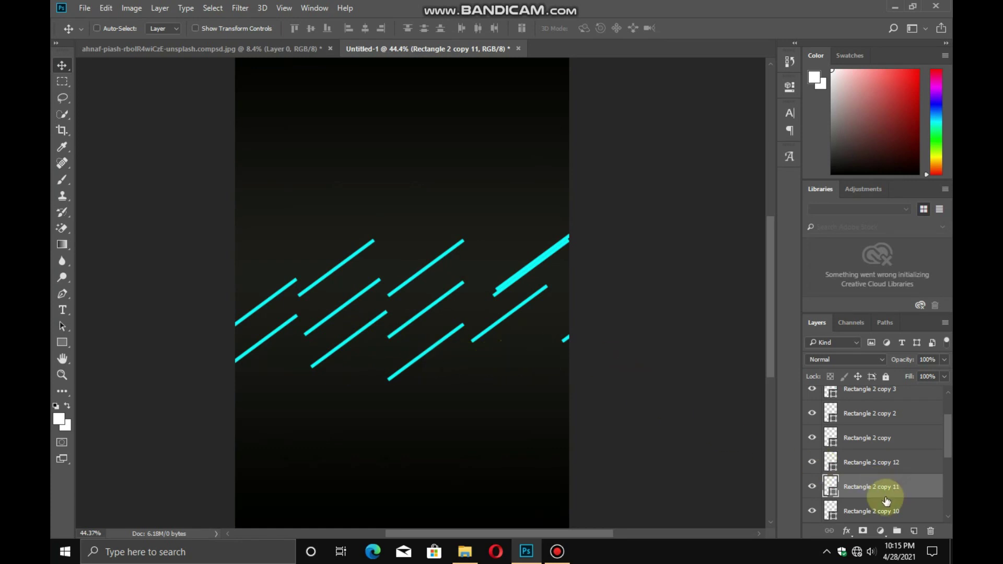
# Shift the Rectangle 2 copy 10 bar in the lowest row slightly to the left
pyautogui.click(878, 515)
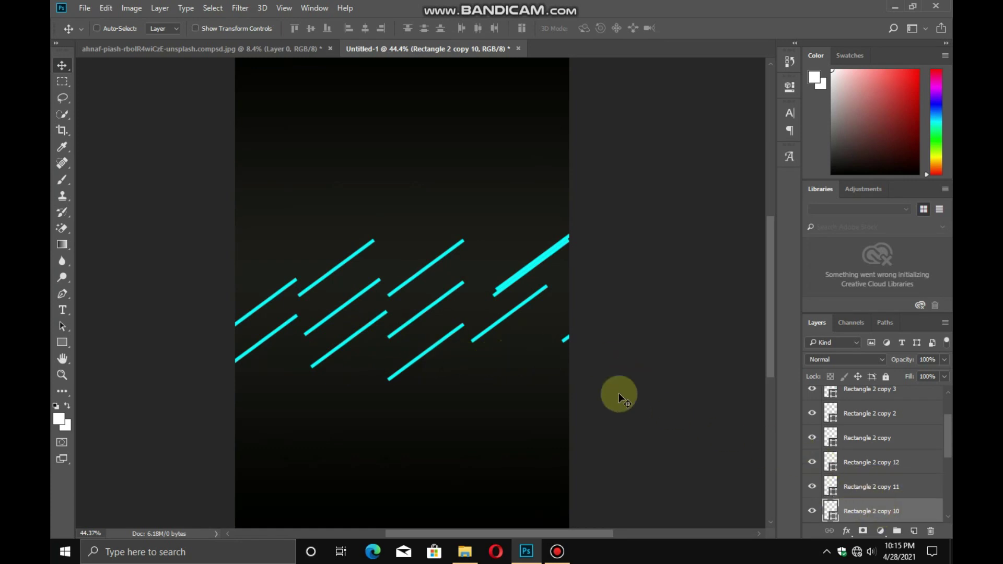
pyautogui.rightClick(506, 290)
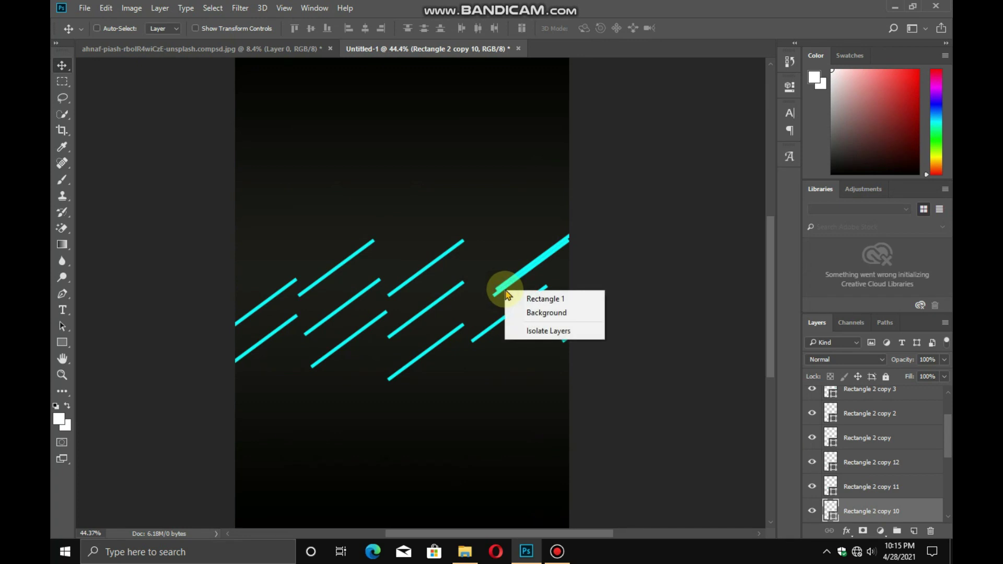
pyautogui.press('Escape')
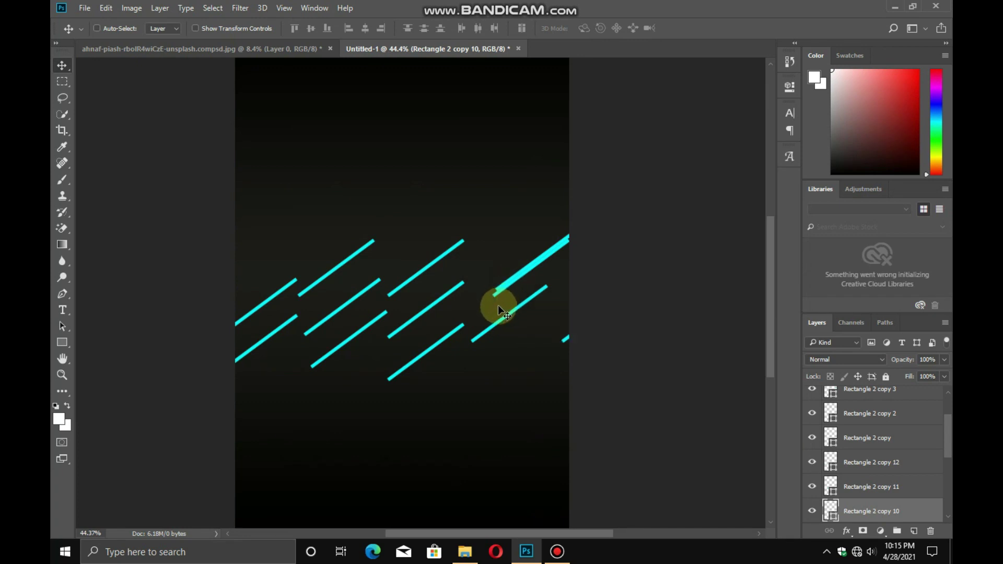
pyautogui.moveTo(504, 291); pyautogui.dragTo(500, 299)
# Delete the Rectangle 2 copy 9 layer, the bar overlapping another bar near the canvas's right edge
pyautogui.scroll(-1, 866, 463)
pyautogui.click(886, 511)
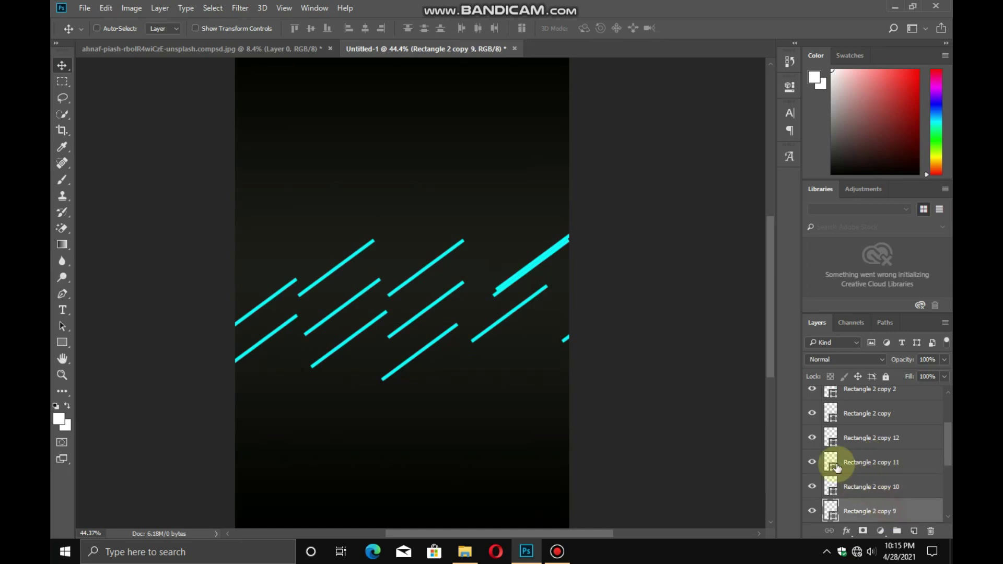
pyautogui.rightClick(884, 507)
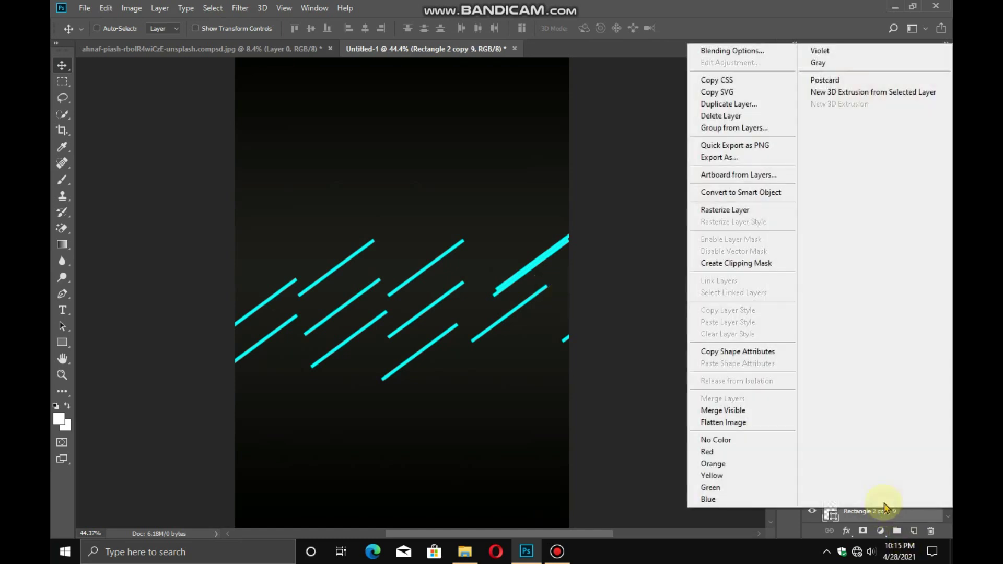
pyautogui.click(736, 116)
pyautogui.click(436, 211)
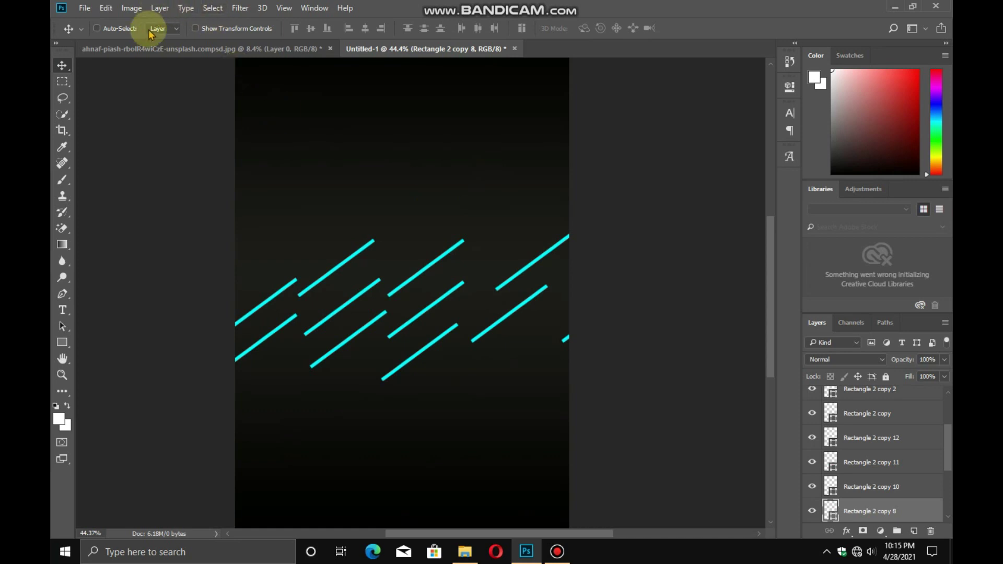
# Bring the selected hooded figure from the Unsplash photo document into the Untitled-1 design as a new layer
pyautogui.click(170, 50)
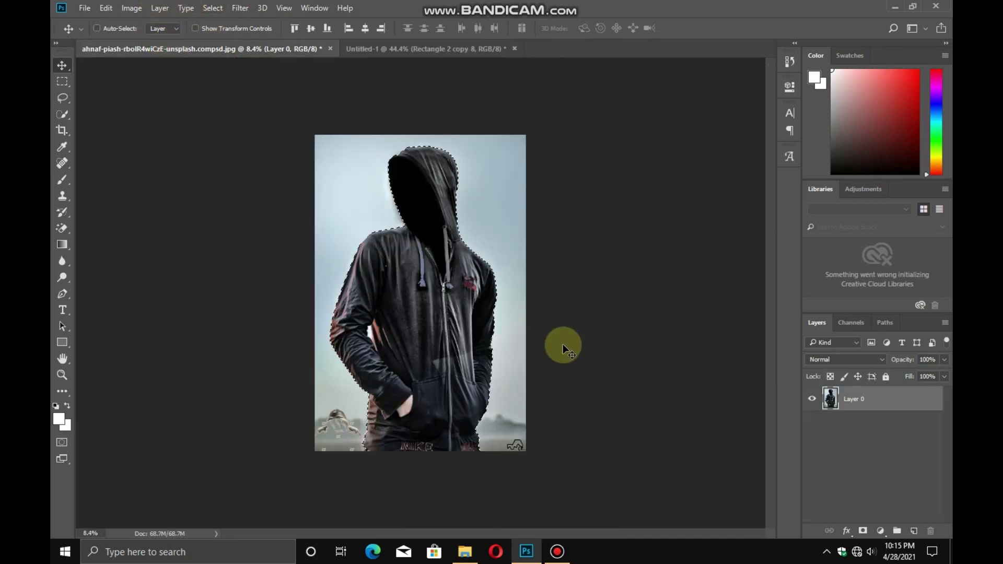
pyautogui.click(397, 307)
pyautogui.moveTo(400, 295); pyautogui.dragTo(435, 248)
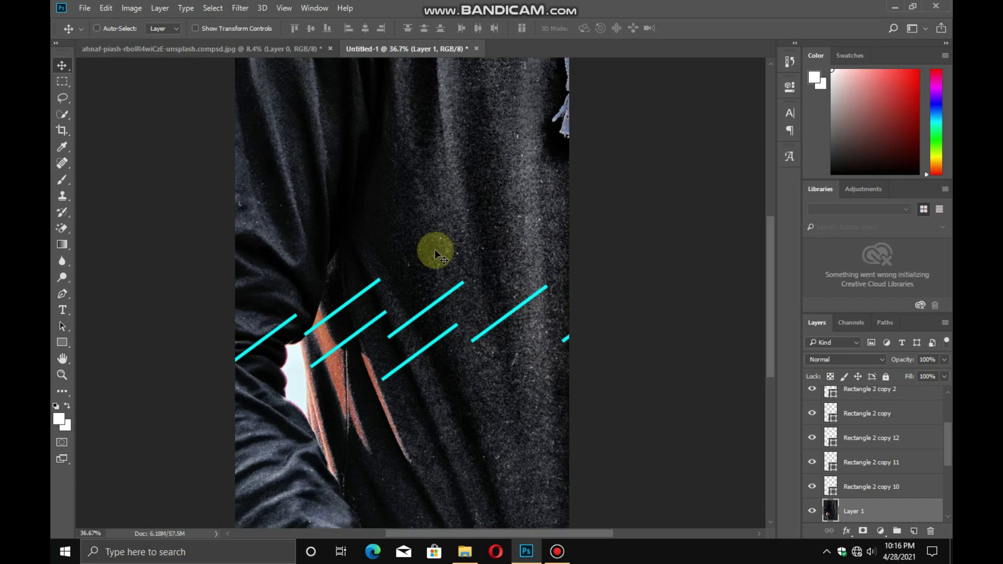
# Move the hooded figure's Layer 1 to the top of the layer stack, above all the cyan bars
pyautogui.hotkey('ctrl', '-')
pyautogui.hotkey('ctrl', '-')
pyautogui.moveTo(879, 510); pyautogui.dragTo(885, 400)
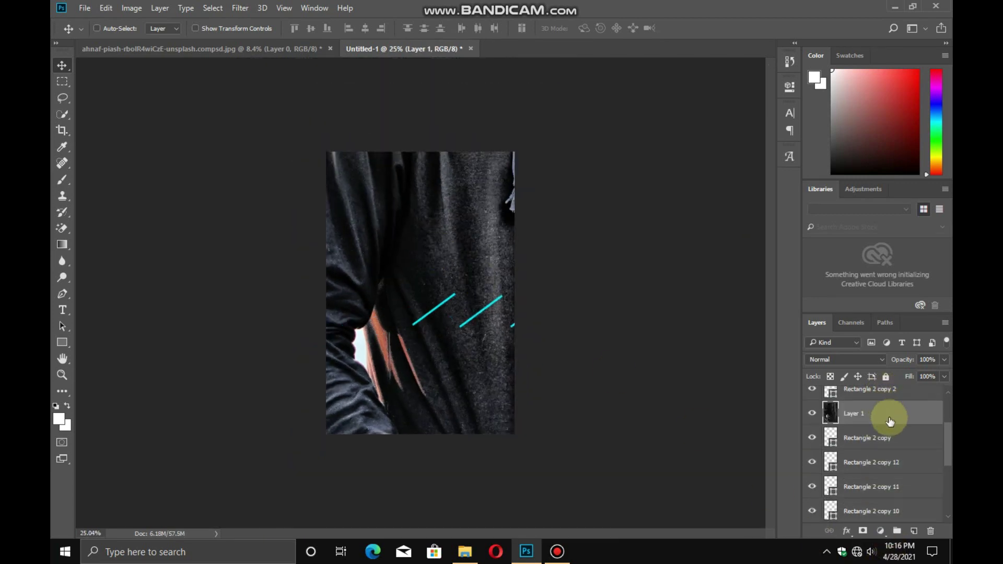
pyautogui.moveTo(949, 445); pyautogui.dragTo(940, 381)
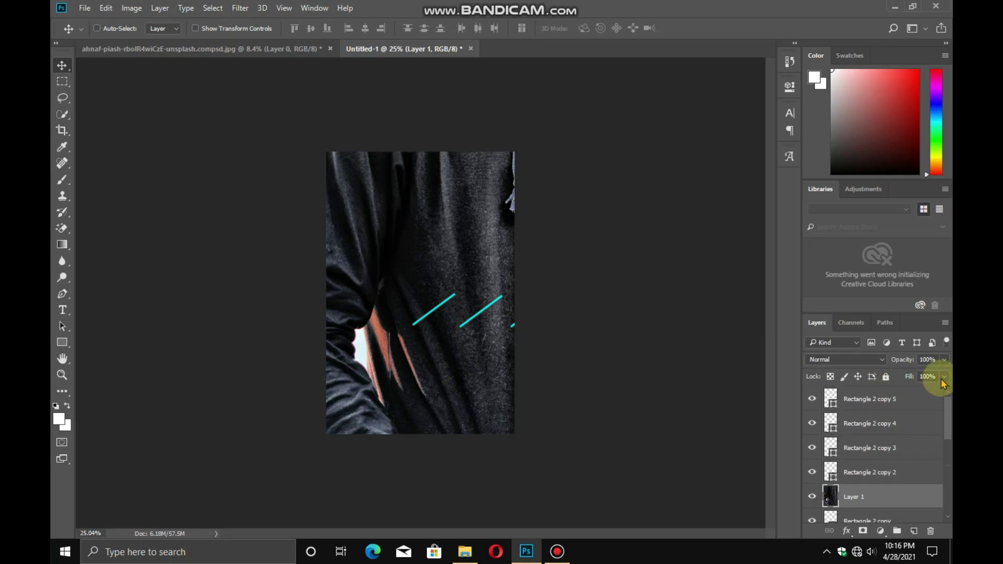
pyautogui.moveTo(889, 488); pyautogui.dragTo(891, 393)
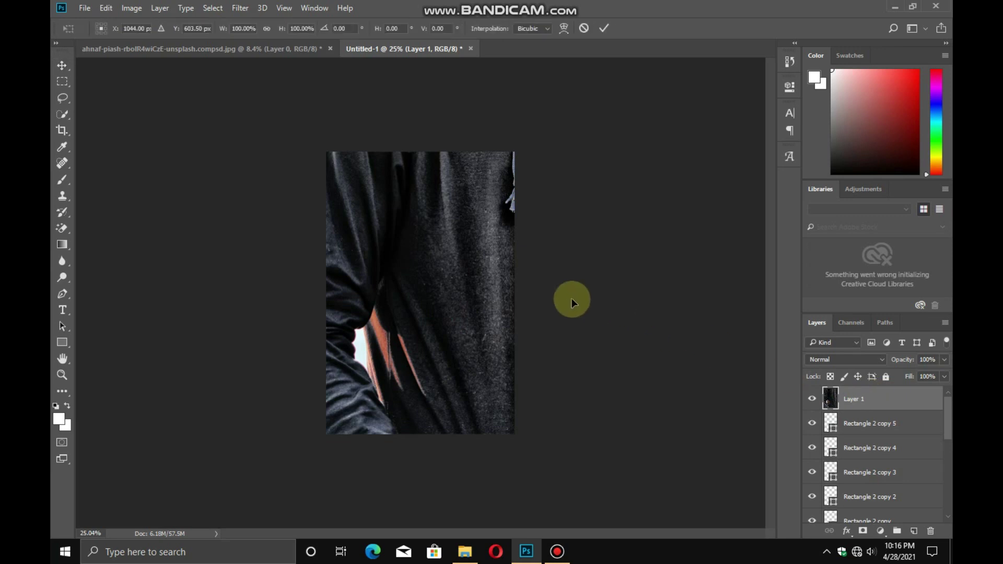
# Scale the hooded figure down to about 22% with Free Transform so it fits within the canvas
pyautogui.hotkey('ctrl', 't')
pyautogui.hotkey('ctrl', '0')
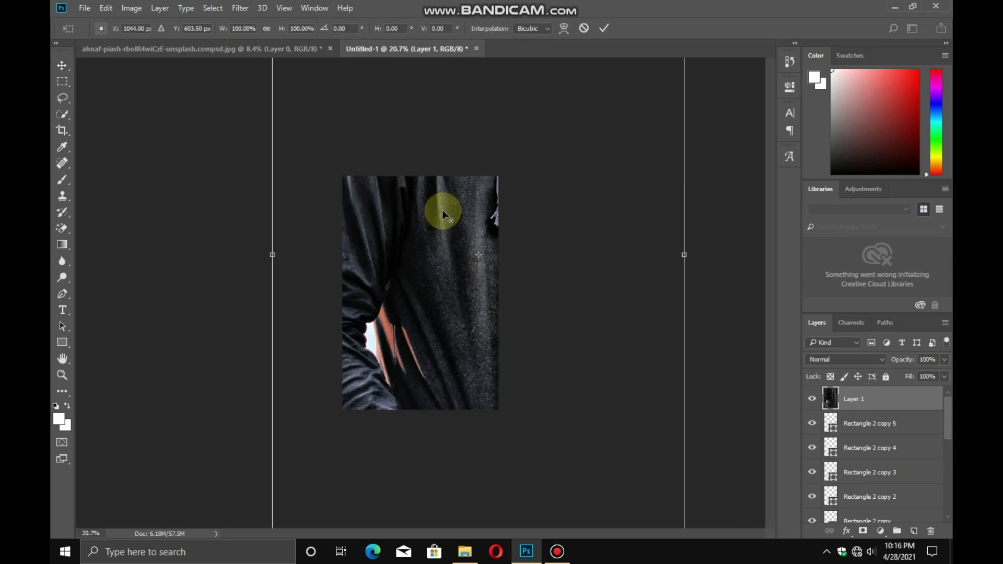
pyautogui.hotkey('ctrl', '-')
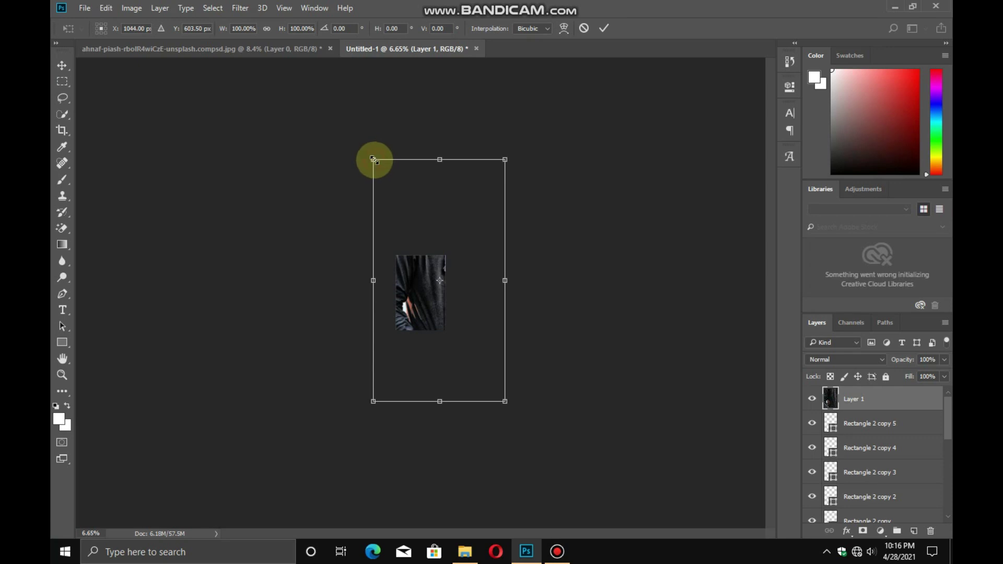
pyautogui.moveTo(373, 159); pyautogui.dragTo(414, 302)
pyautogui.scroll(3, 410, 296)
pyautogui.scroll(4, 411, 295)
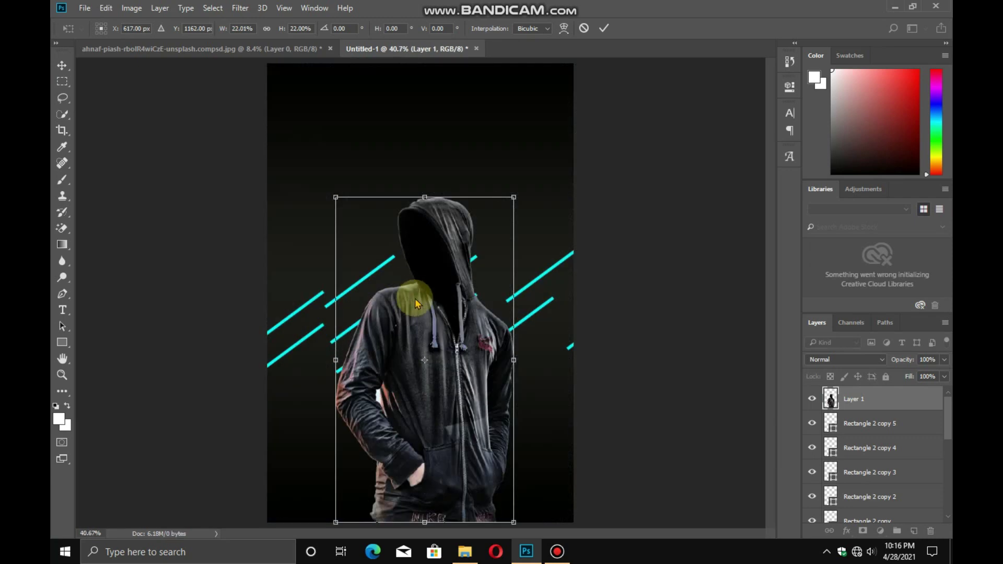
# Move the hooded figure left, enlarge it to about 27.6% width and 27.7% height, and apply the transform
pyautogui.moveTo(432, 313); pyautogui.dragTo(421, 324)
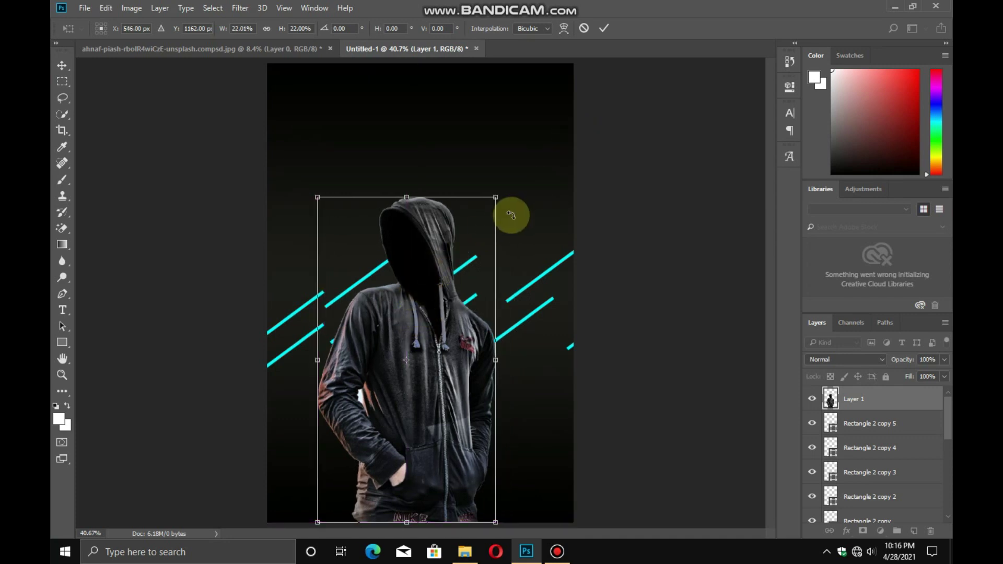
pyautogui.moveTo(494, 197); pyautogui.dragTo(528, 113)
pyautogui.moveTo(458, 251); pyautogui.dragTo(436, 256)
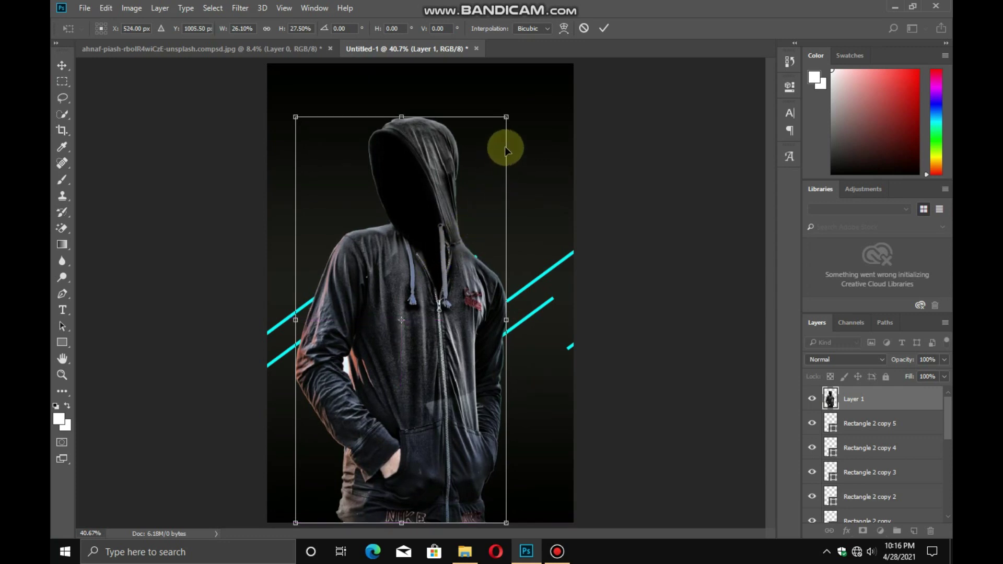
pyautogui.moveTo(506, 117); pyautogui.dragTo(517, 114)
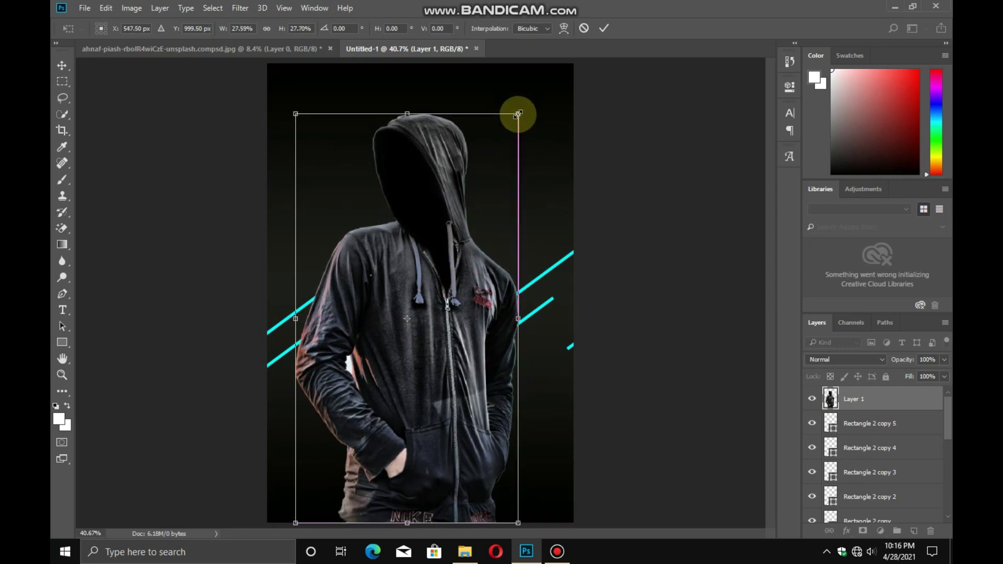
pyautogui.click(604, 28)
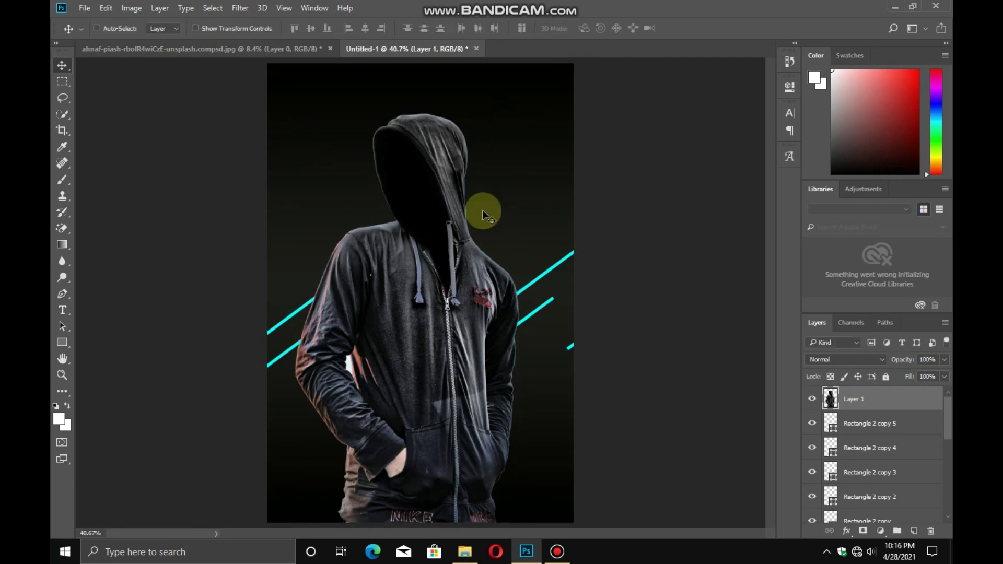
# Shift the hooded figure slightly right to center it on the canvas, fine-tuning its position with small nudges
pyautogui.moveTo(441, 239); pyautogui.dragTo(449, 241)
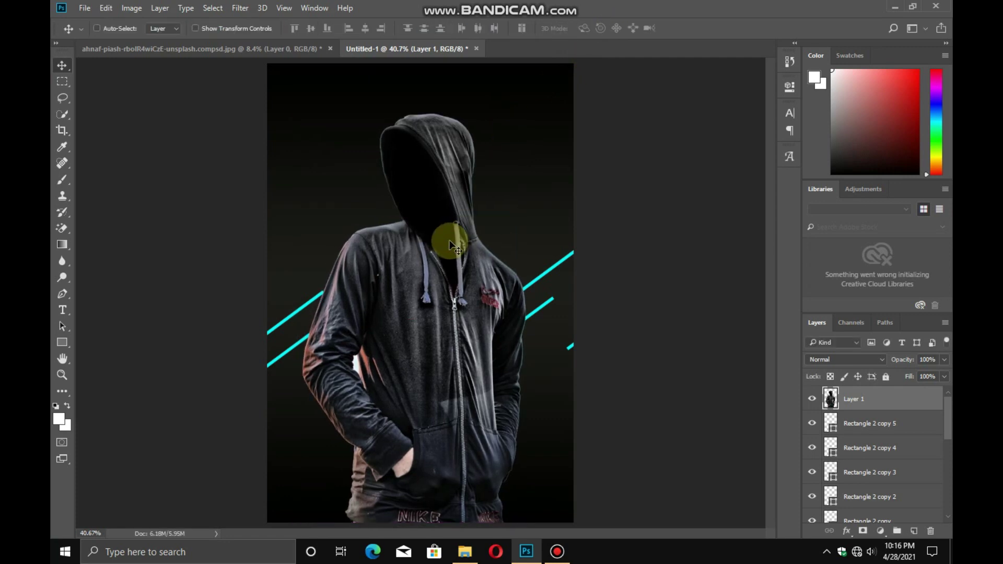
pyautogui.press('Left')
pyautogui.press('Up')
pyautogui.press('Left')
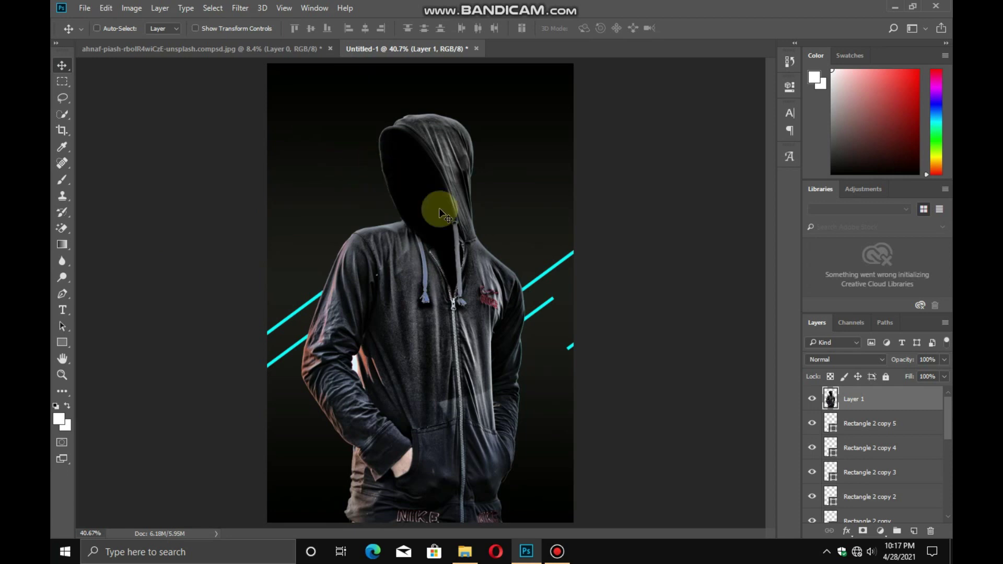
# Erase the leftover light background patch between the figure's bent arm and torso with the Magic Eraser, using tolerance 32
pyautogui.scroll(-2, 440, 211)
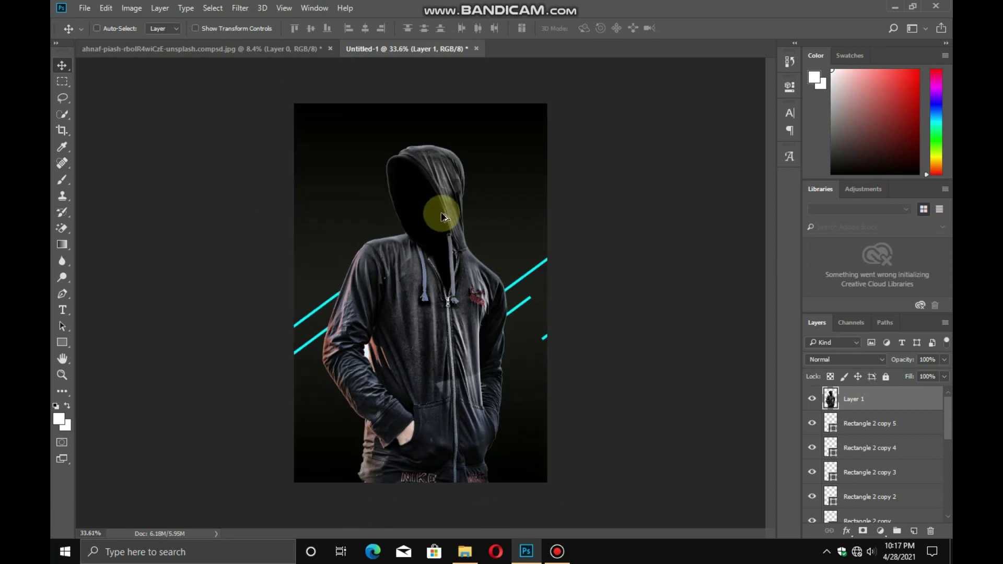
pyautogui.scroll(1, 441, 216)
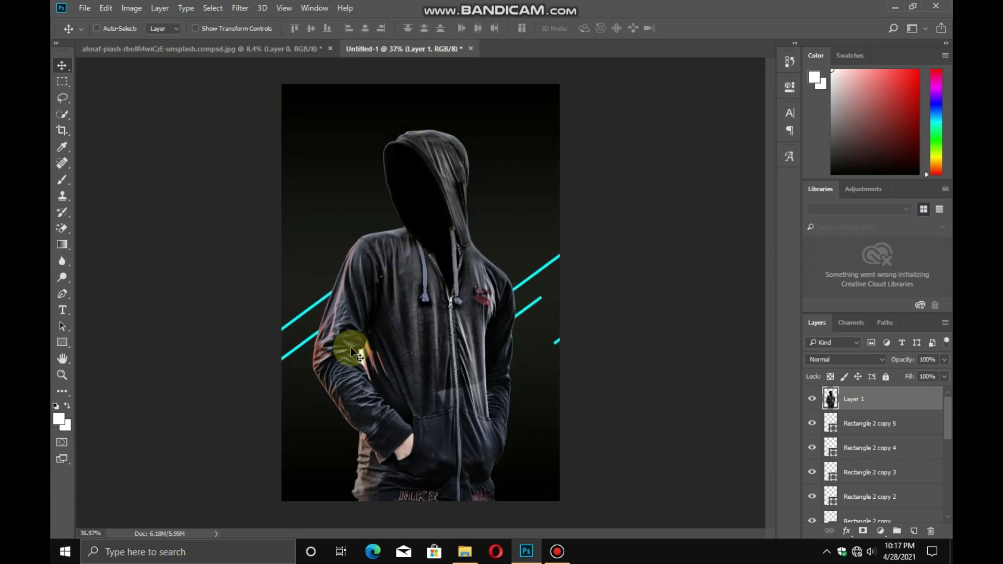
pyautogui.scroll(10, 351, 348)
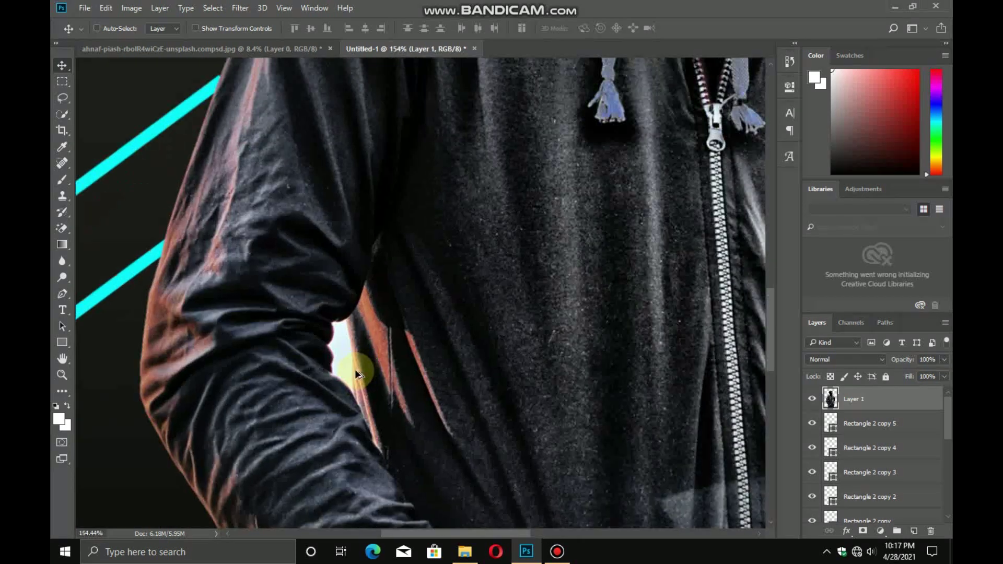
pyautogui.scroll(4, 356, 368)
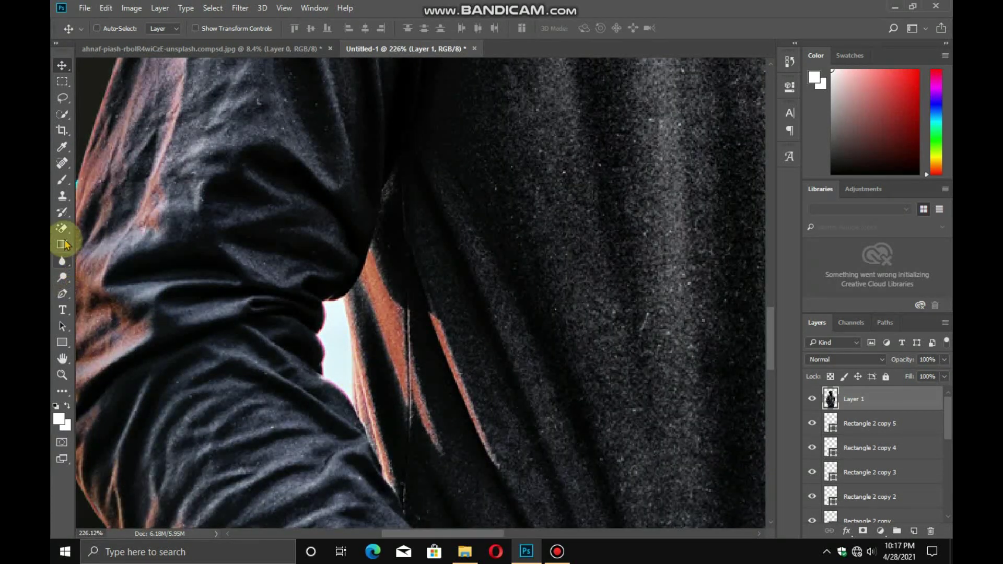
pyautogui.click(62, 228)
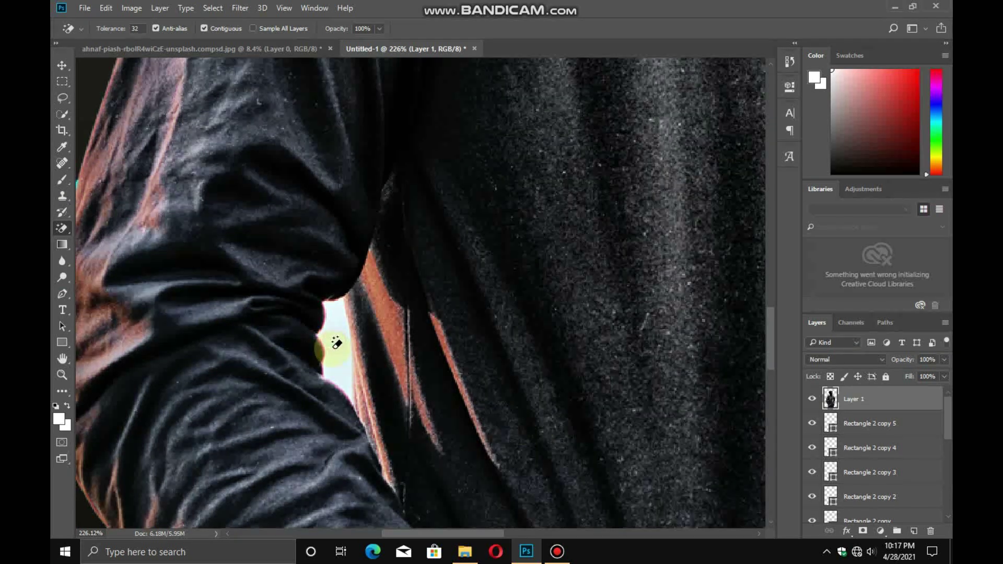
pyautogui.click(336, 343)
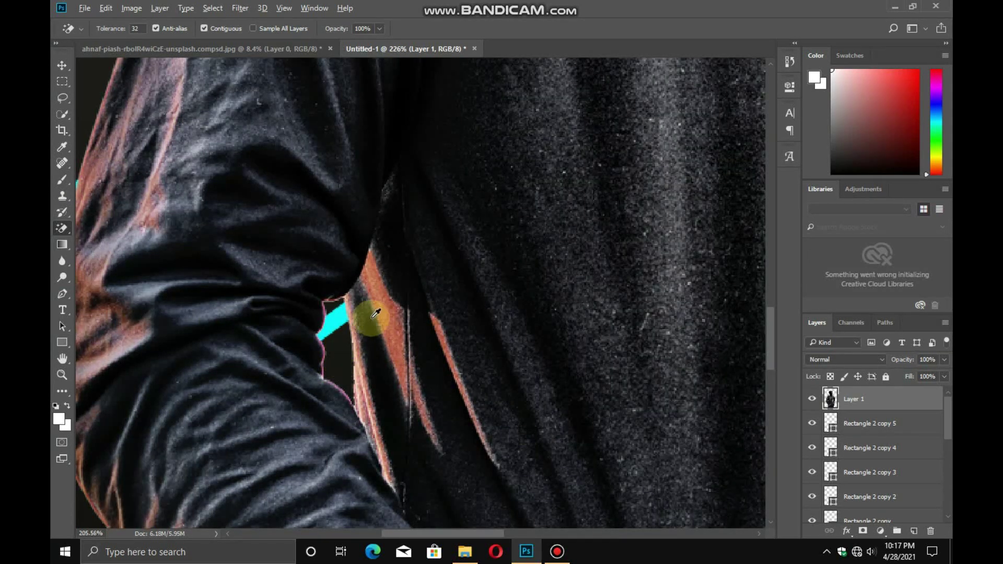
# Add the text "CT" beside the hood and move it into the canvas's lower right corner
pyautogui.scroll(-6, 375, 313)
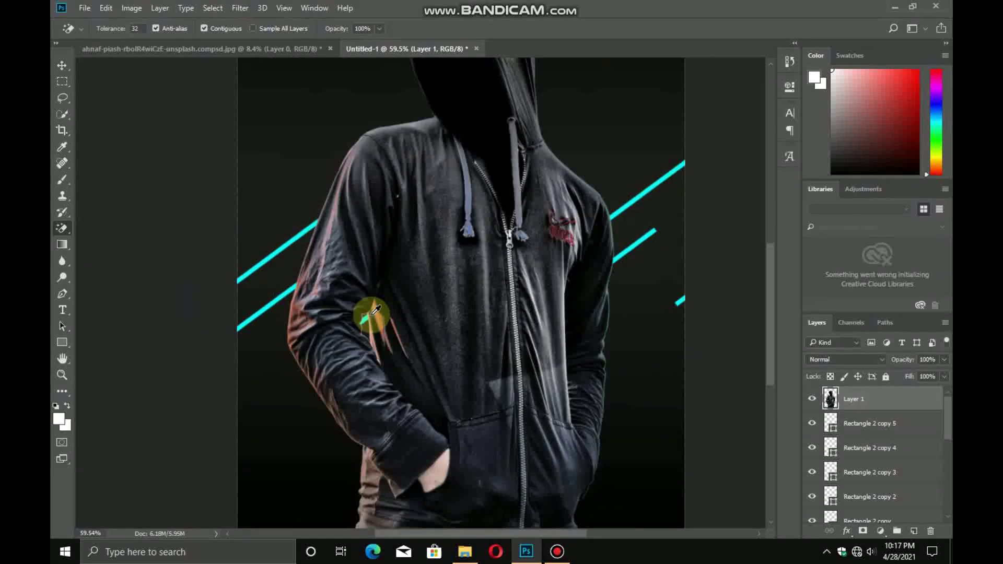
pyautogui.scroll(-3, 375, 310)
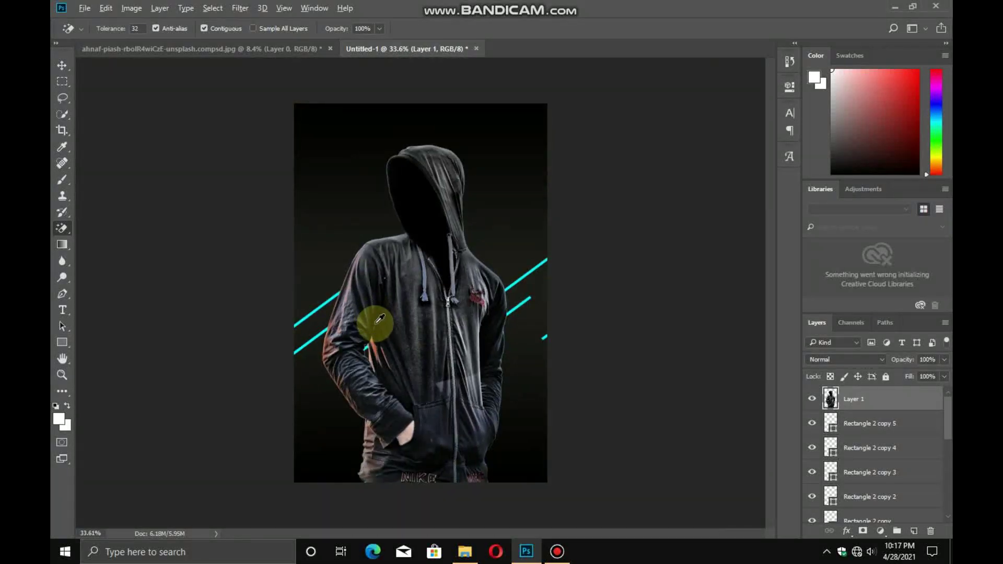
pyautogui.scroll(1, 379, 318)
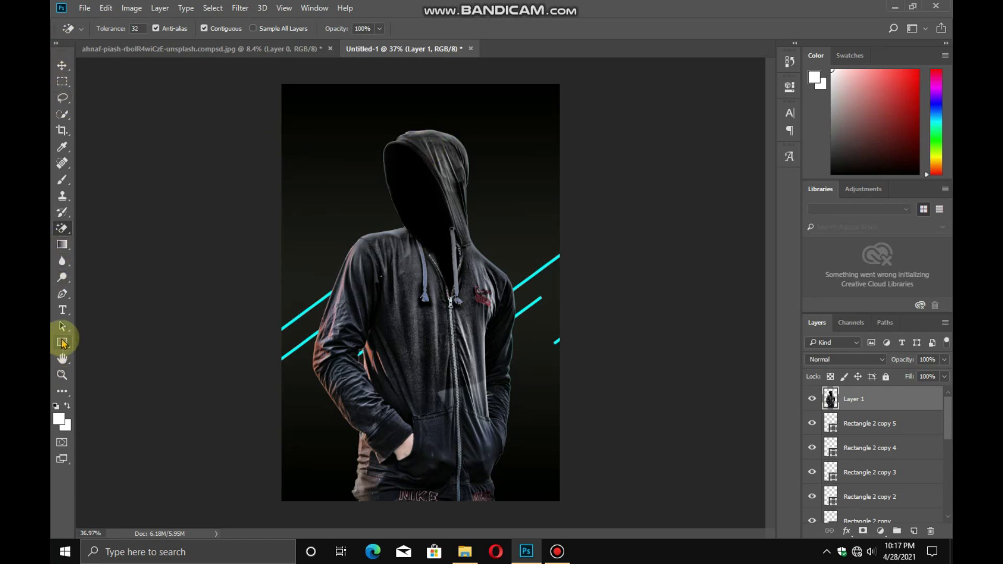
pyautogui.click(62, 312)
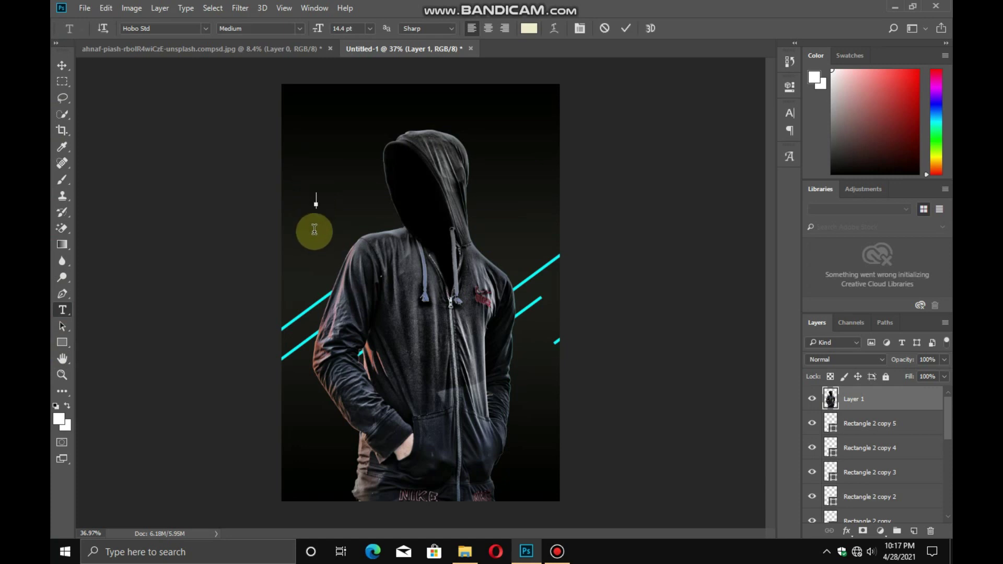
pyautogui.click(316, 205)
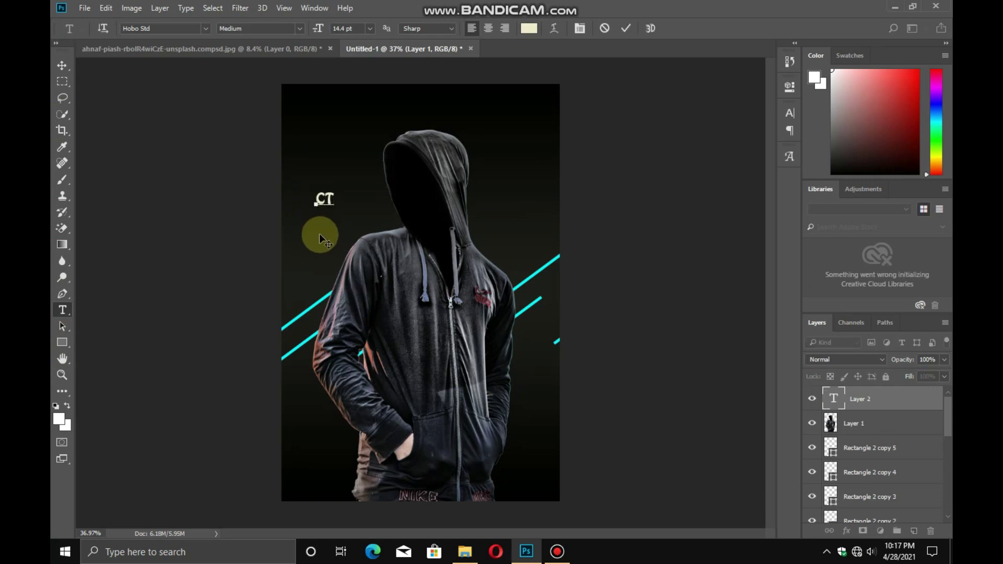
pyautogui.click(626, 30)
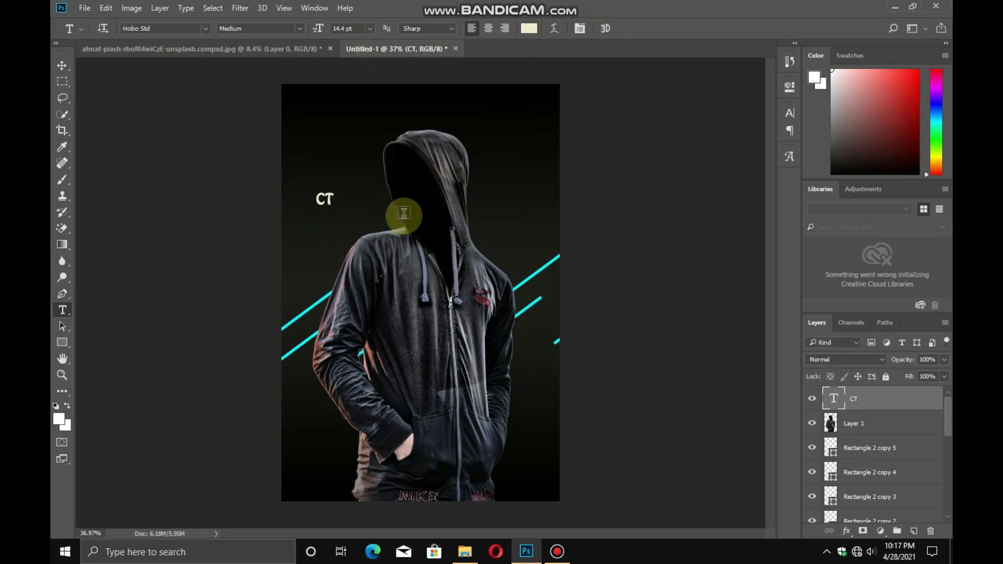
pyautogui.press('v')
pyautogui.moveTo(345, 214); pyautogui.dragTo(553, 494)
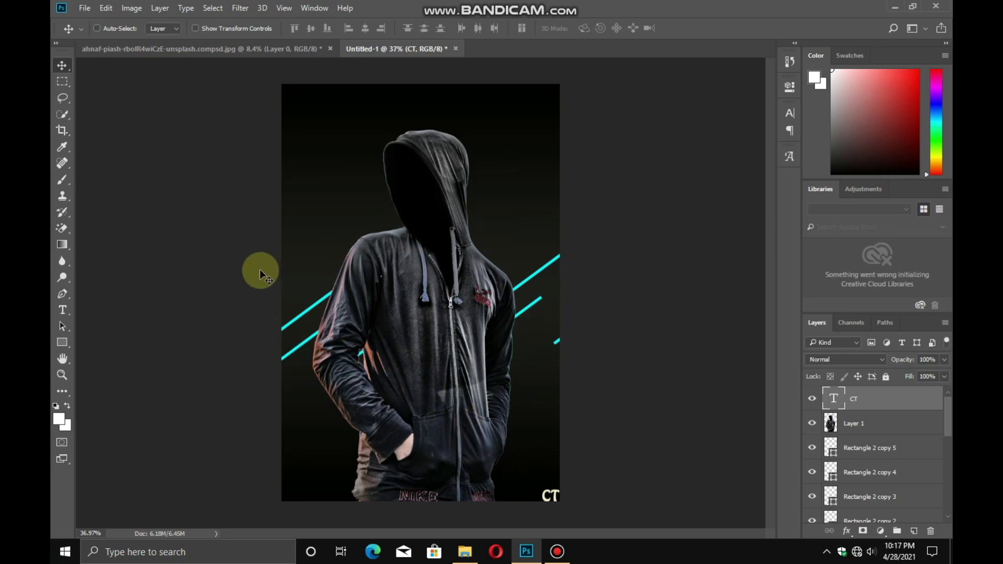
pyautogui.click(85, 9)
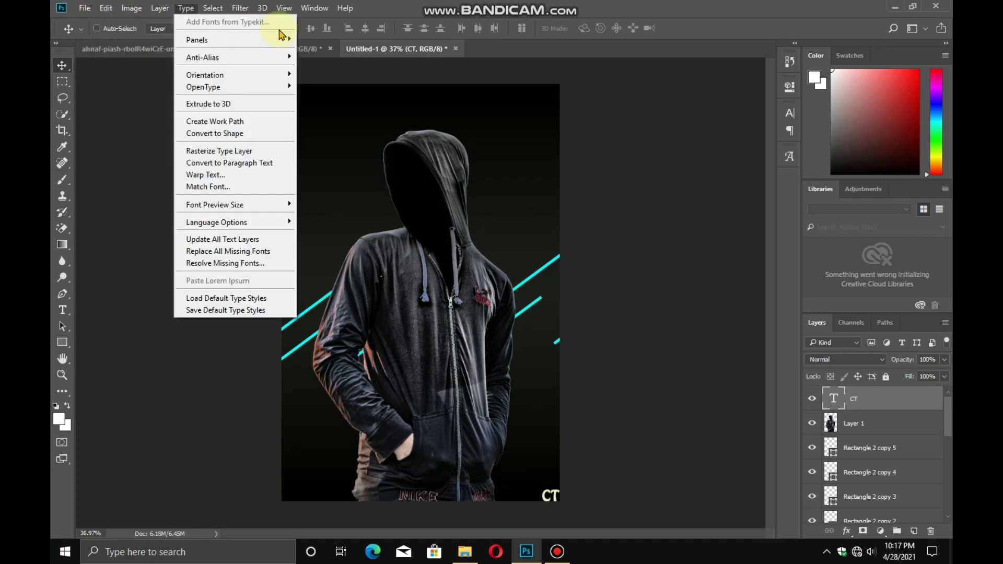
pyautogui.click(139, 100)
pyautogui.click(141, 48)
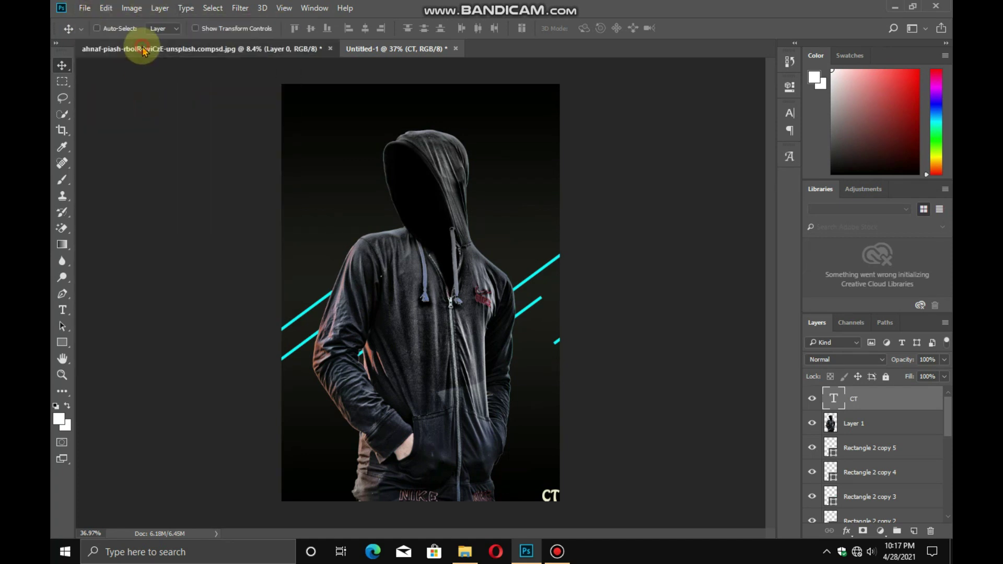
# Save the Untitled-1 composition to the Desktop as the JPEG Untitled-1.jpg, with quality 12 (Maximum) and the Baseline ("Standard") format
pyautogui.click(367, 48)
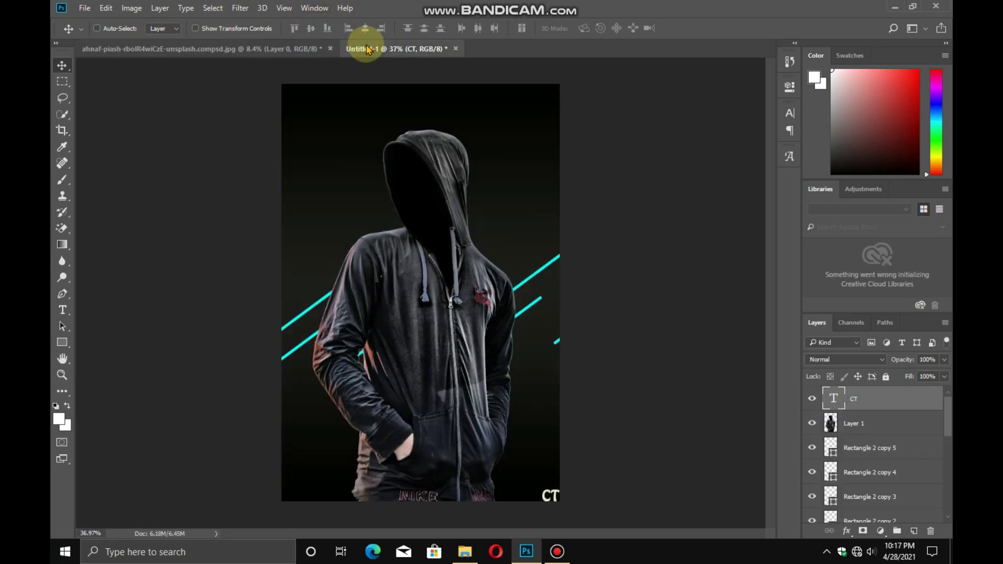
pyautogui.click(84, 10)
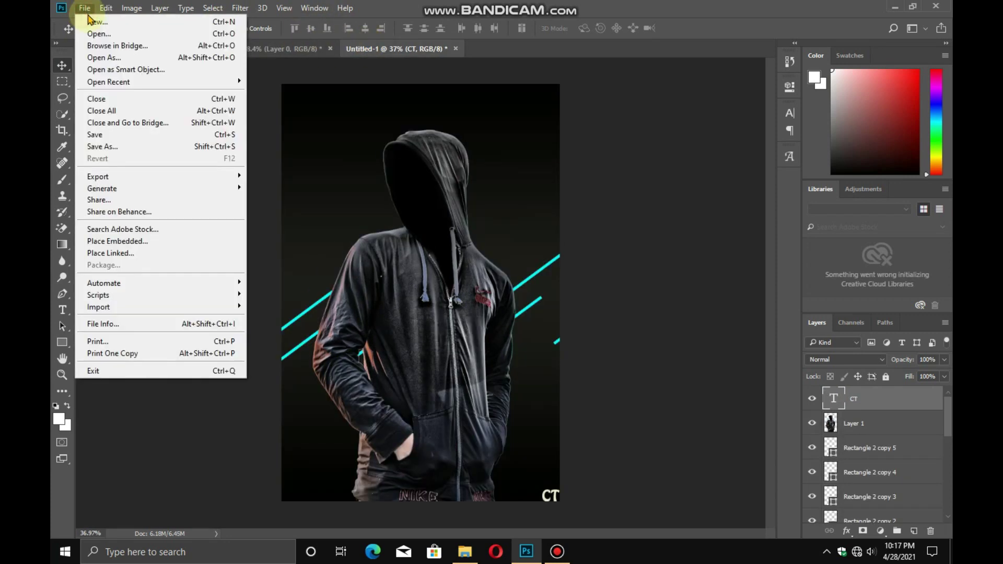
pyautogui.click(106, 136)
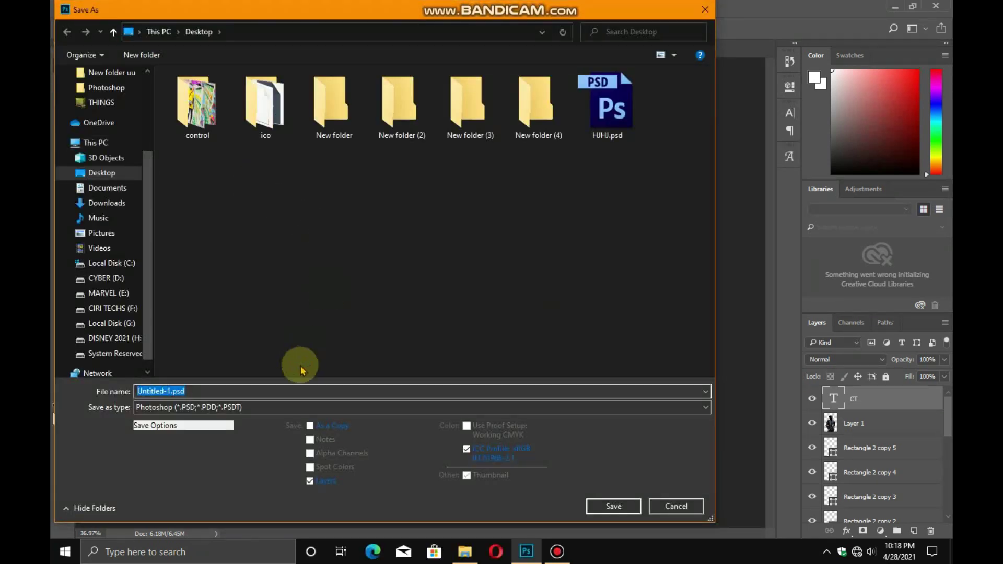
pyautogui.click(264, 408)
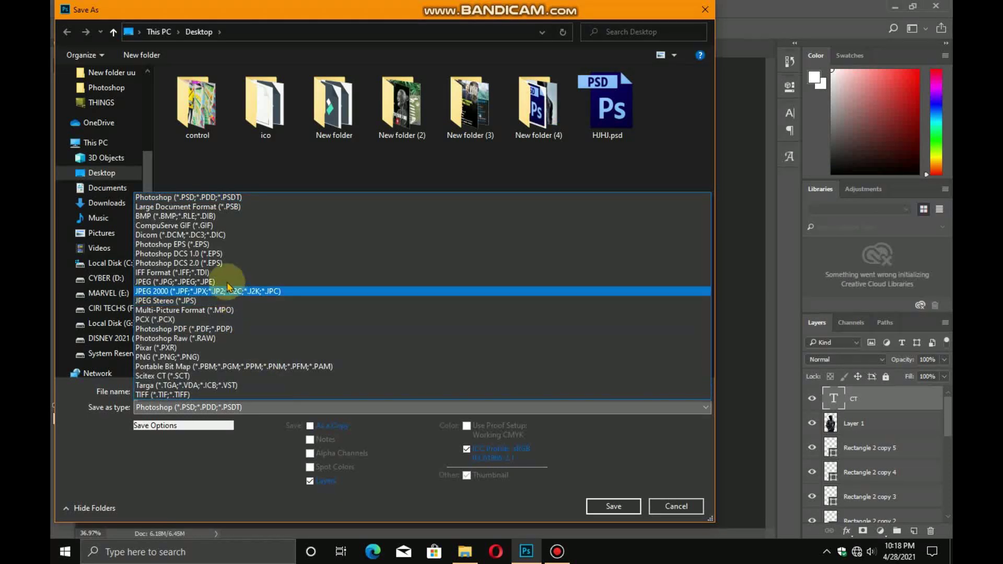
pyautogui.click(224, 281)
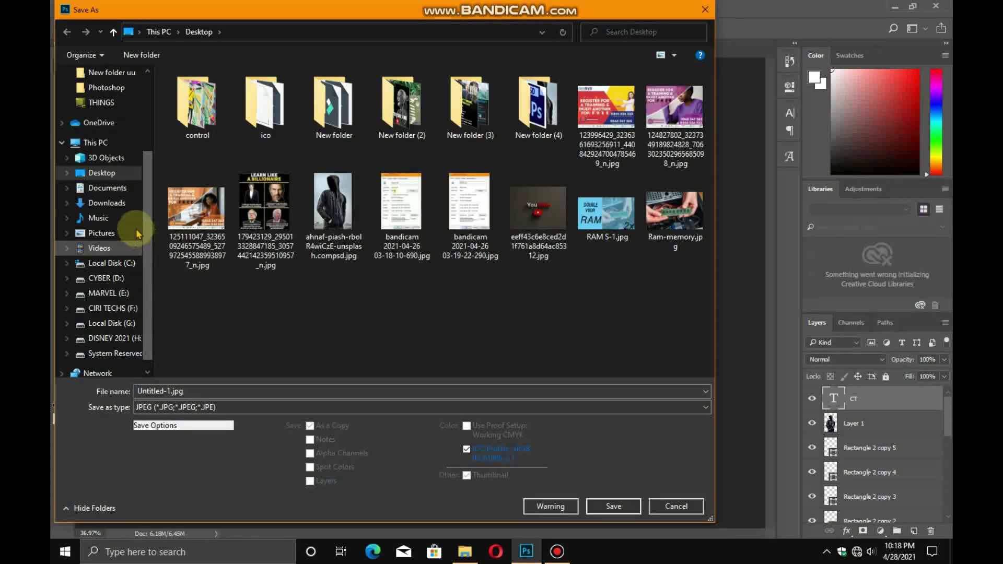
pyautogui.click(615, 507)
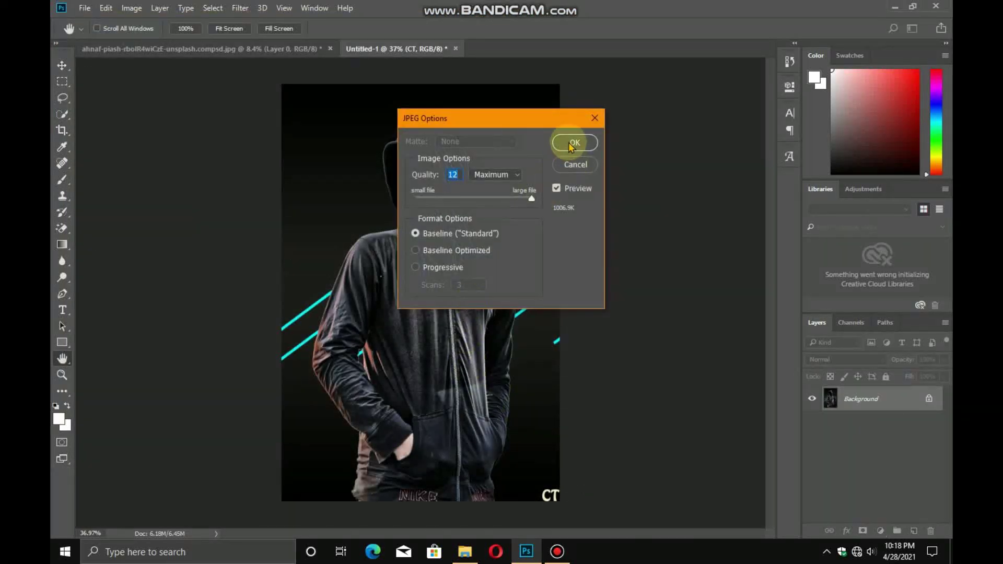
pyautogui.click(570, 140)
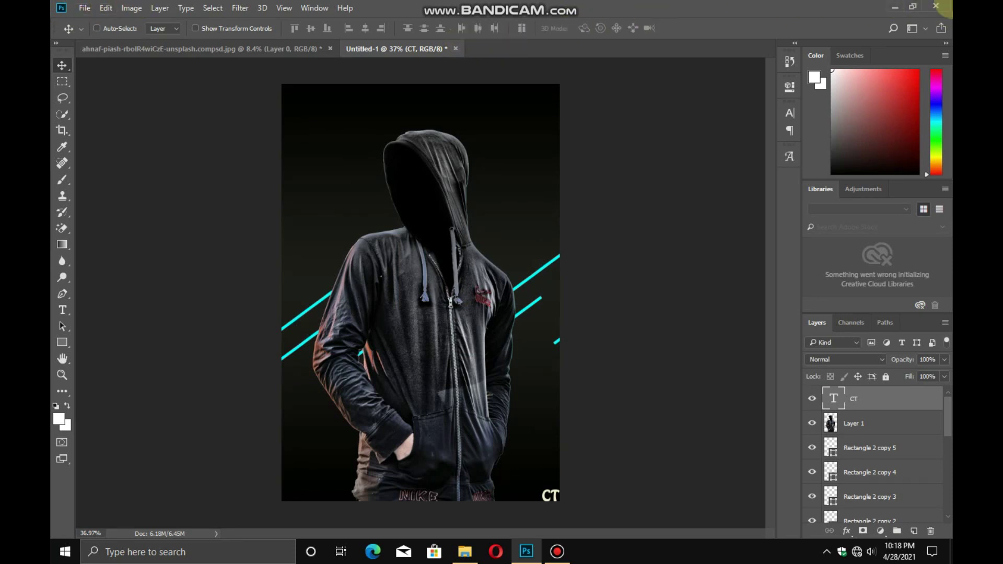
# Quit Photoshop without saving changes to the open documents
pyautogui.click(936, 8)
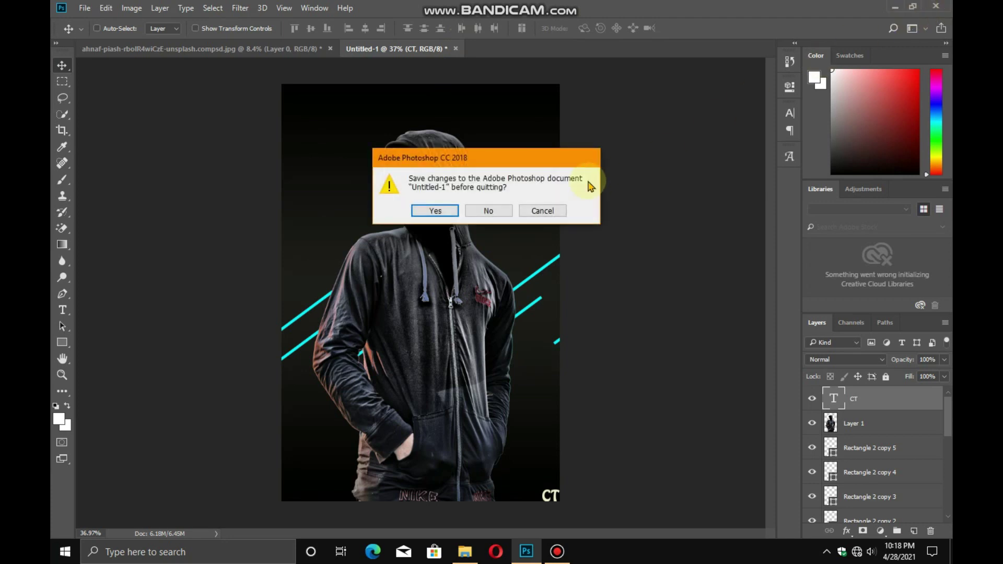
pyautogui.click(498, 211)
pyautogui.click(496, 212)
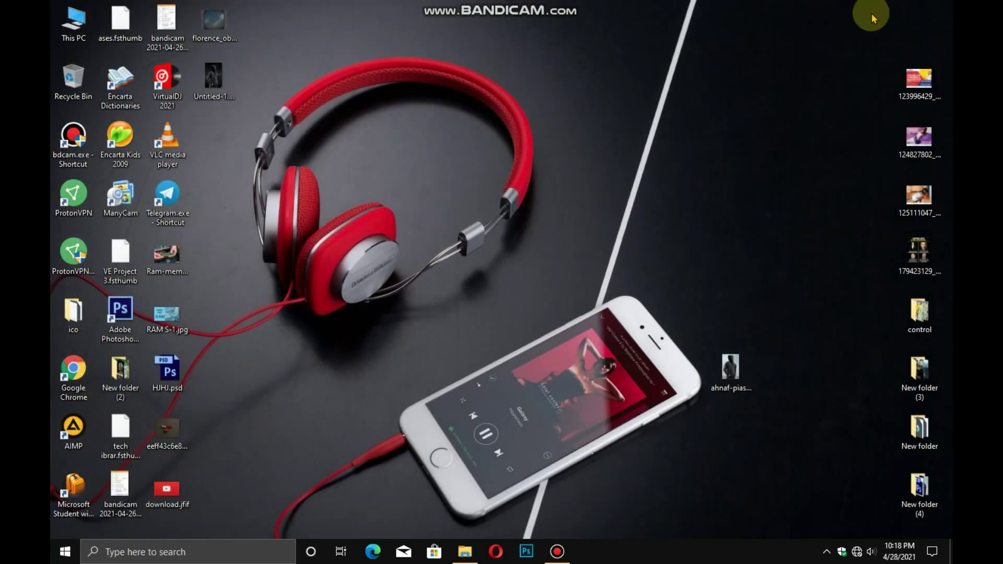
# Open the exported Untitled-1.jpg from the refreshed desktop in Photos and compare it with the original hooded-figure photo
pyautogui.rightClick(630, 69)
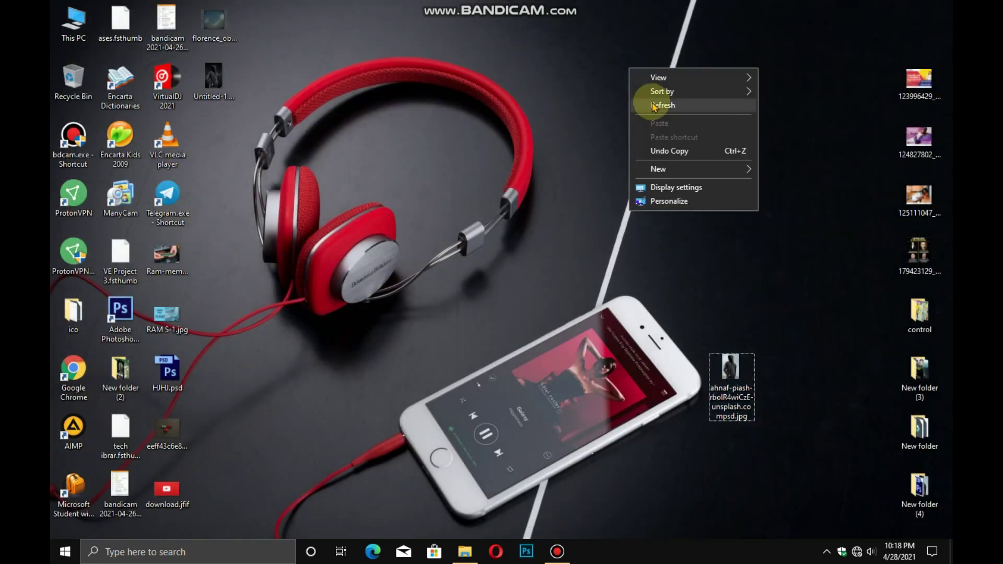
pyautogui.click(656, 106)
pyautogui.doubleClick(224, 89)
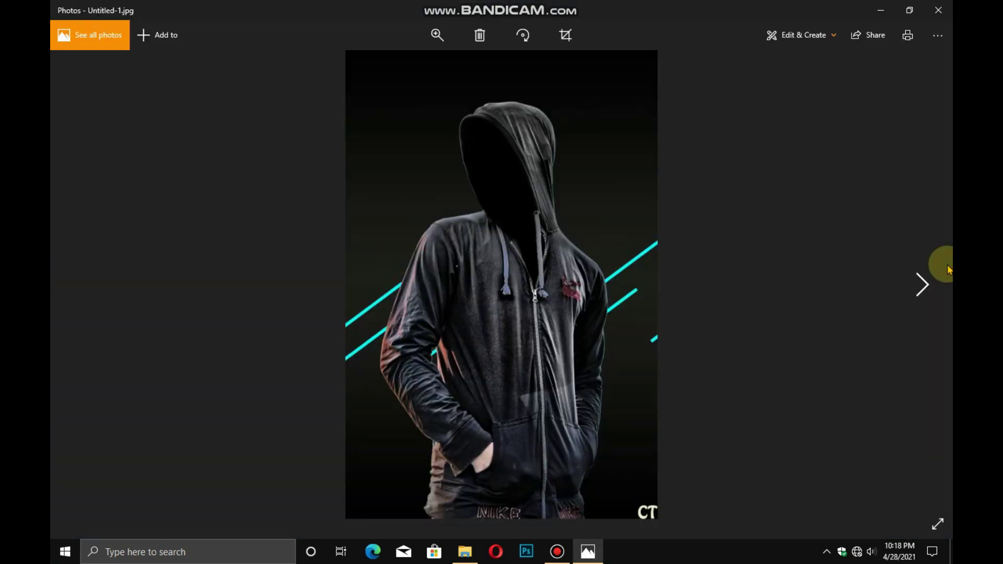
pyautogui.click(60, 285)
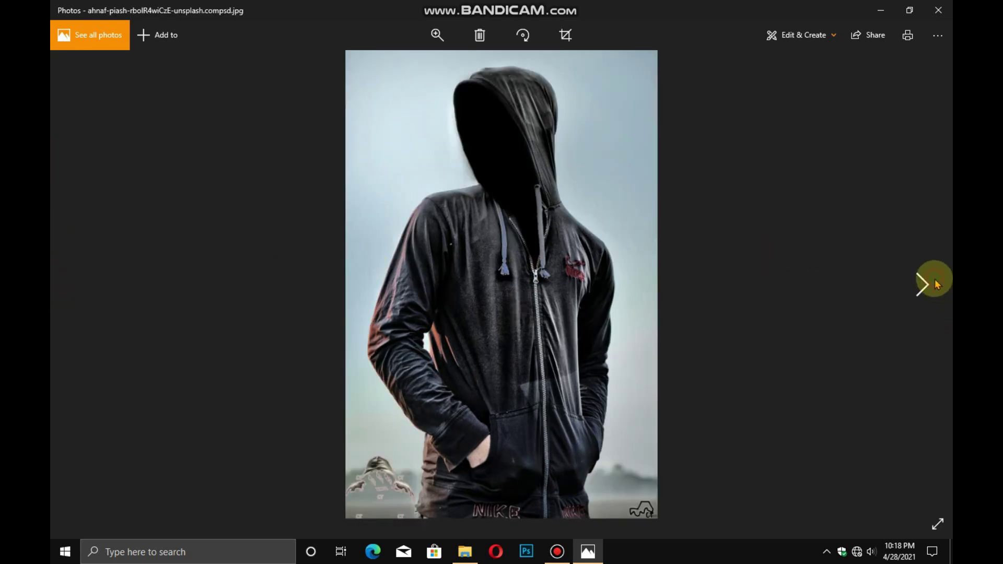
pyautogui.click(935, 284)
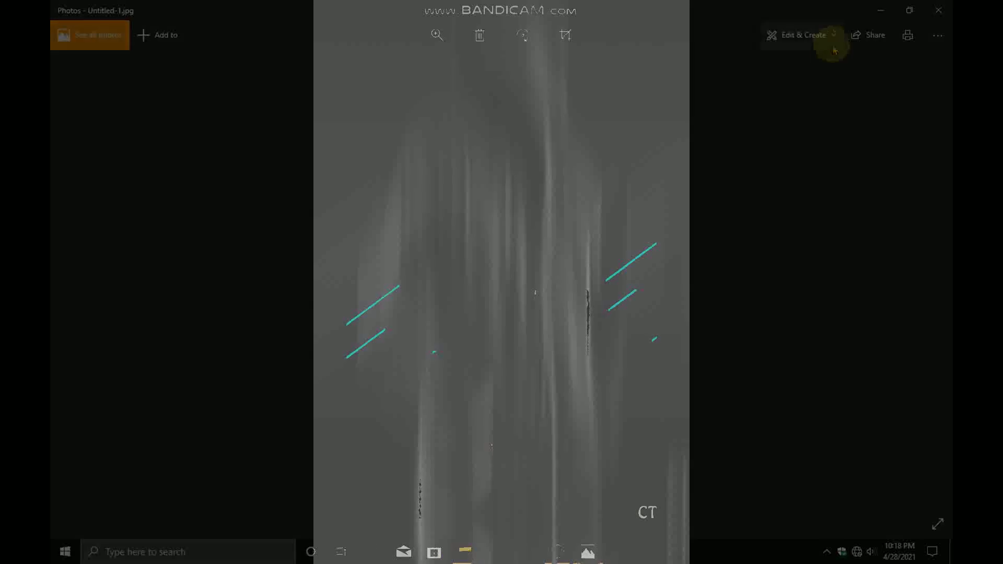